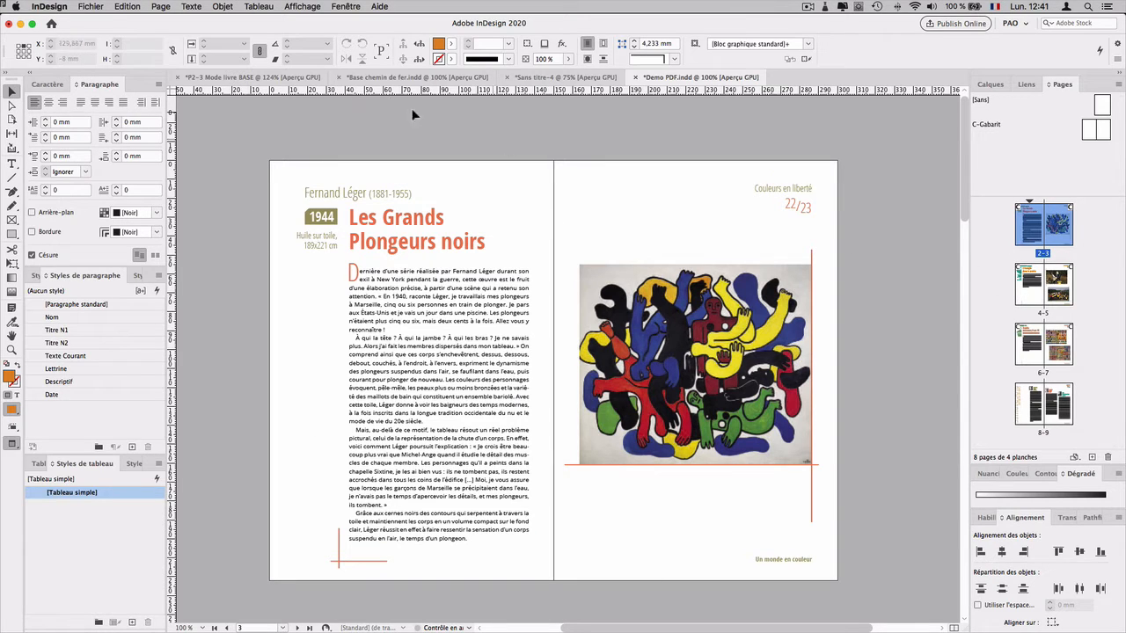
Start exporting the document to the Bureau folder as Demo PDF.pdf in Adobe PDF (impression) format.
{"action": "left_click", "coordinate": [87, 7]}
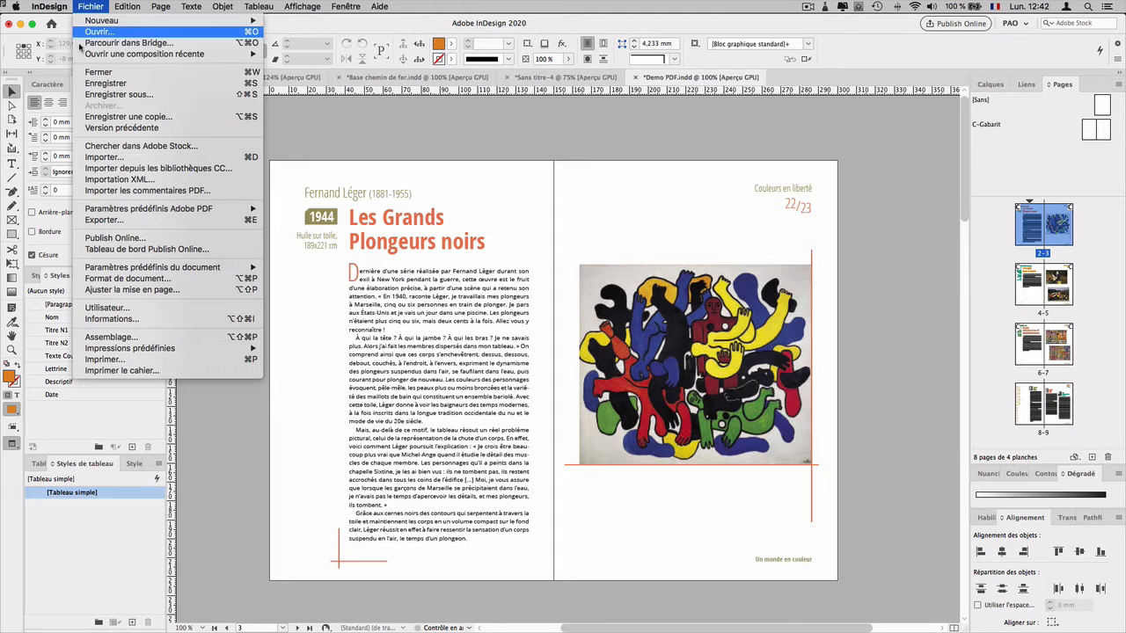
{"action": "left_click", "coordinate": [97, 219]}
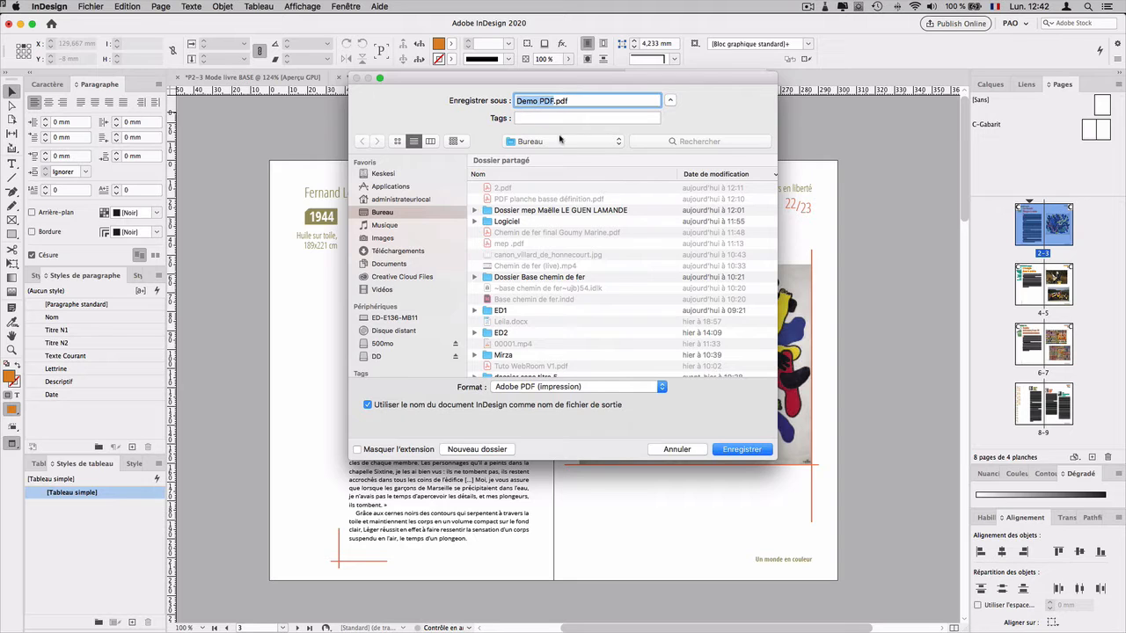
{"action": "left_click", "coordinate": [739, 449]}
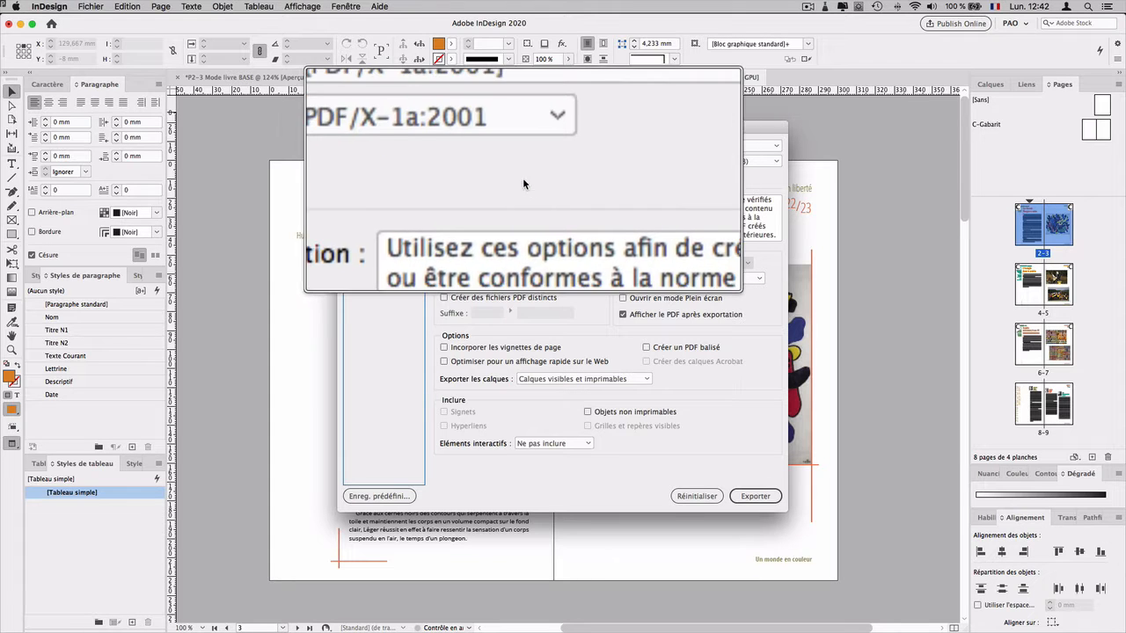
{"action": "key", "text": "alt"}
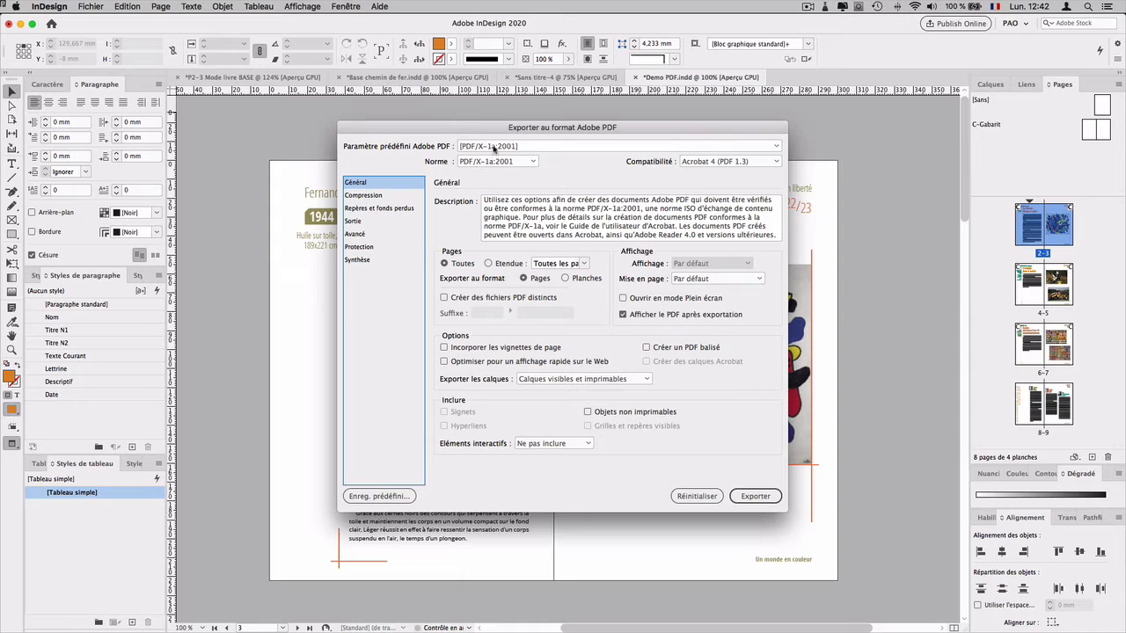
Look through the PDF presets, then switch the standard to Sans and back to PDF/X-1a:2001.
{"action": "left_click", "coordinate": [474, 147]}
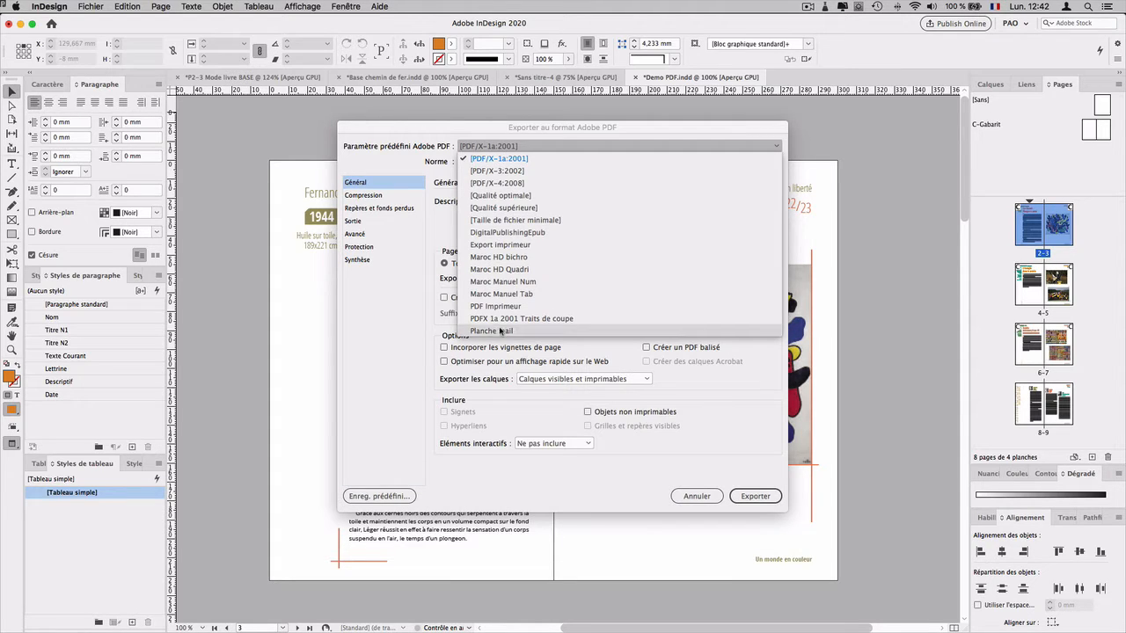
{"action": "left_click", "coordinate": [497, 147]}
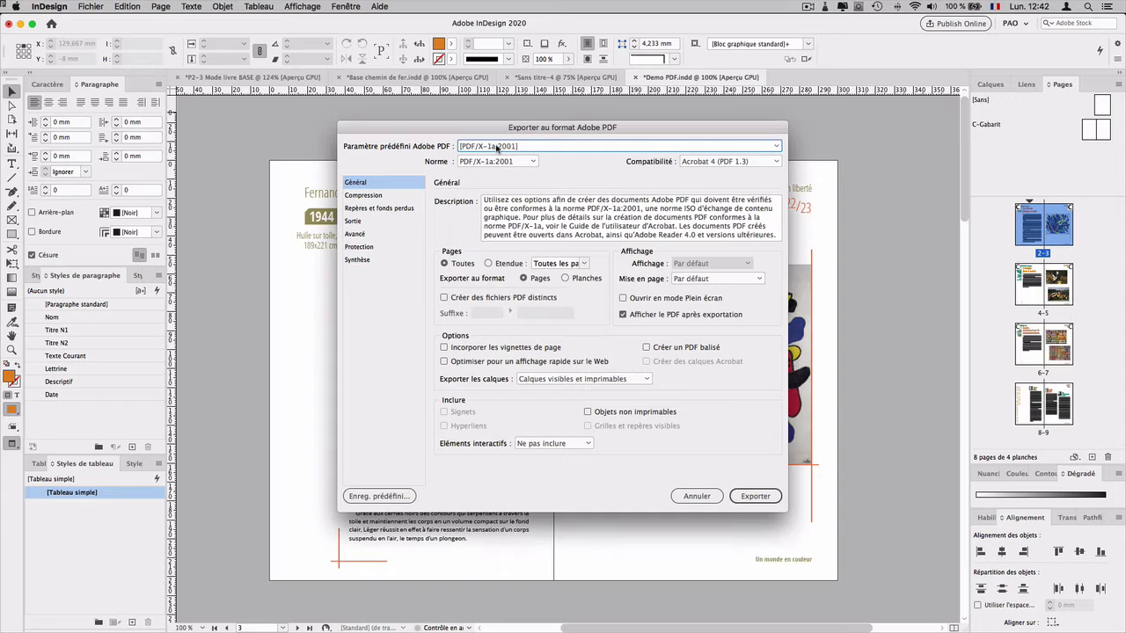
{"action": "left_click", "coordinate": [491, 161]}
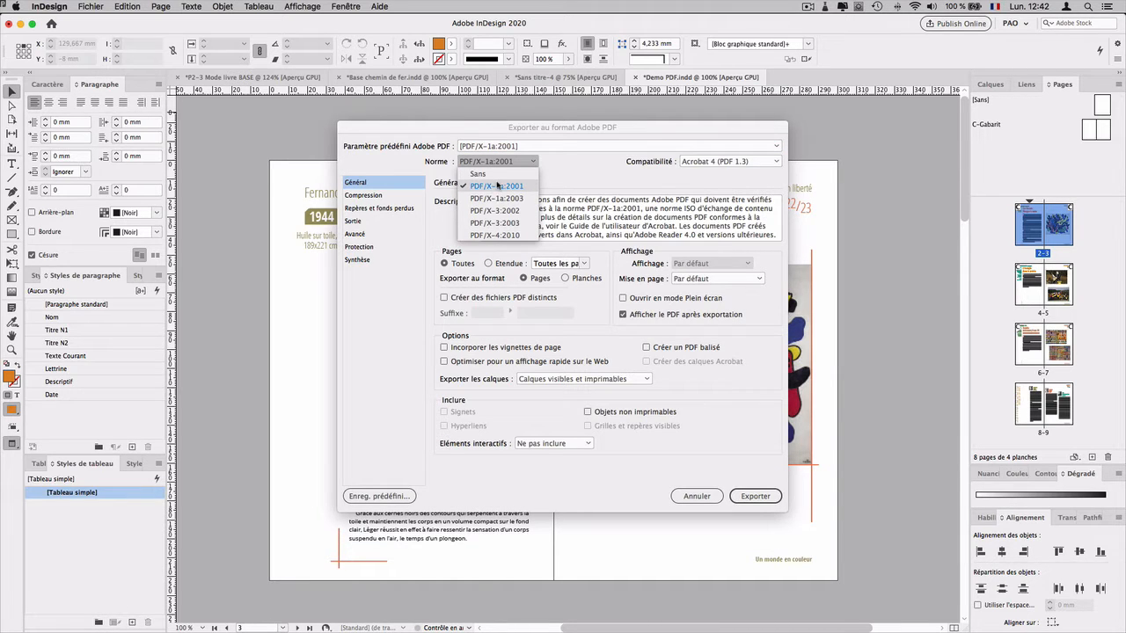
{"action": "left_click", "coordinate": [497, 175]}
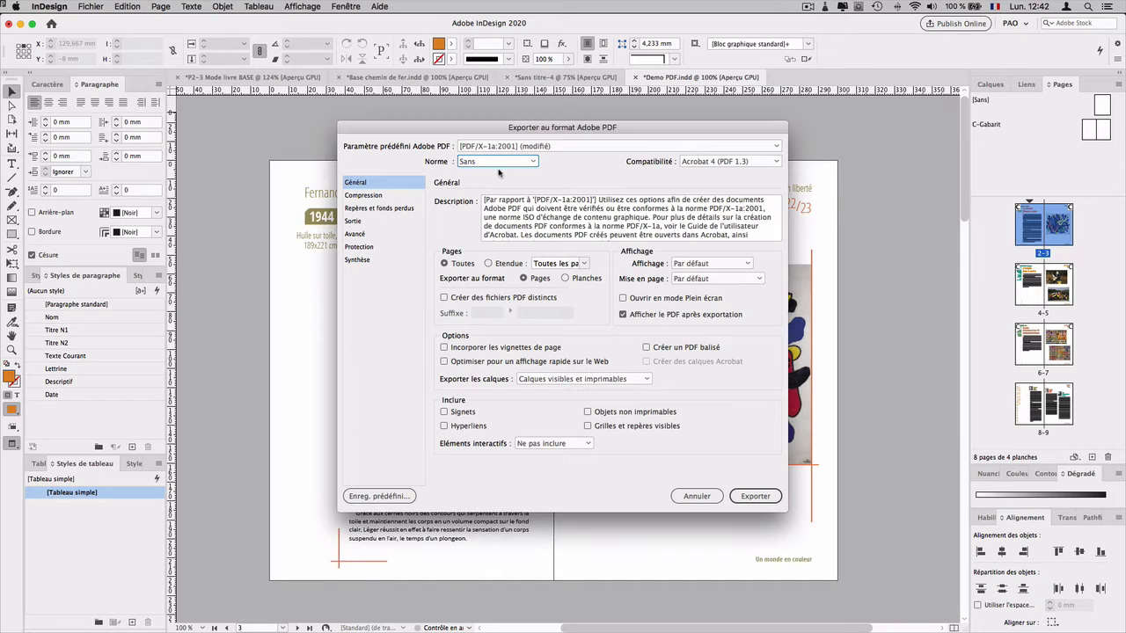
{"action": "left_click", "coordinate": [499, 164]}
{"action": "left_click", "coordinate": [498, 185]}
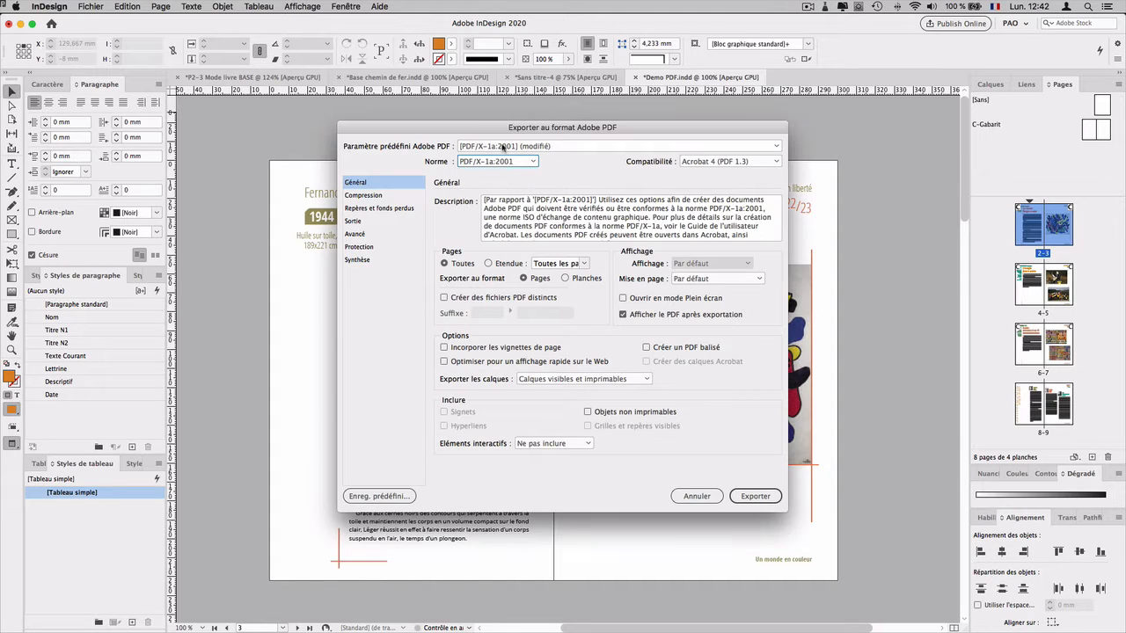
Choose the [Qualité supérieure] PDF preset with standard Sans and set the export to spreads (Planches).
{"action": "left_click", "coordinate": [504, 147]}
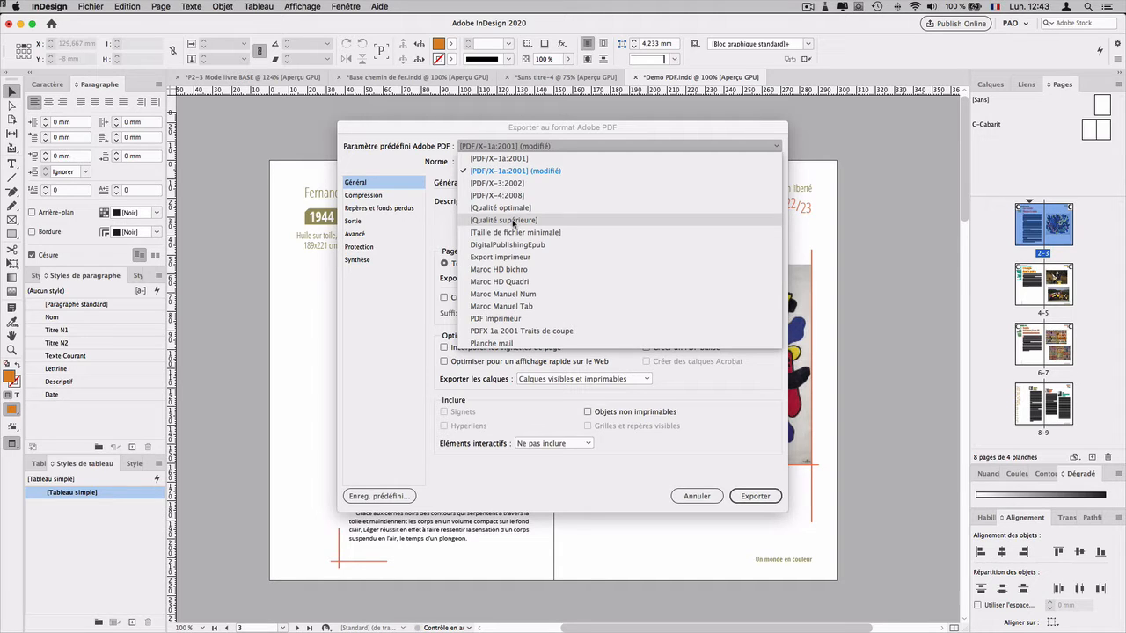
{"action": "left_click", "coordinate": [486, 220]}
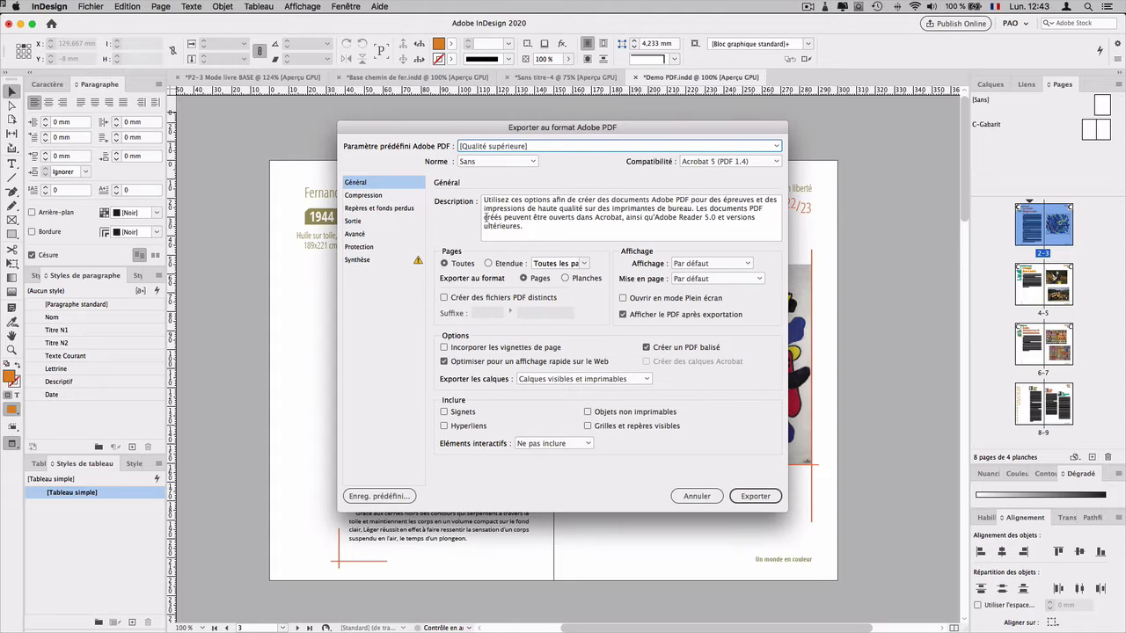
{"action": "left_click", "coordinate": [473, 165]}
{"action": "left_click", "coordinate": [478, 167]}
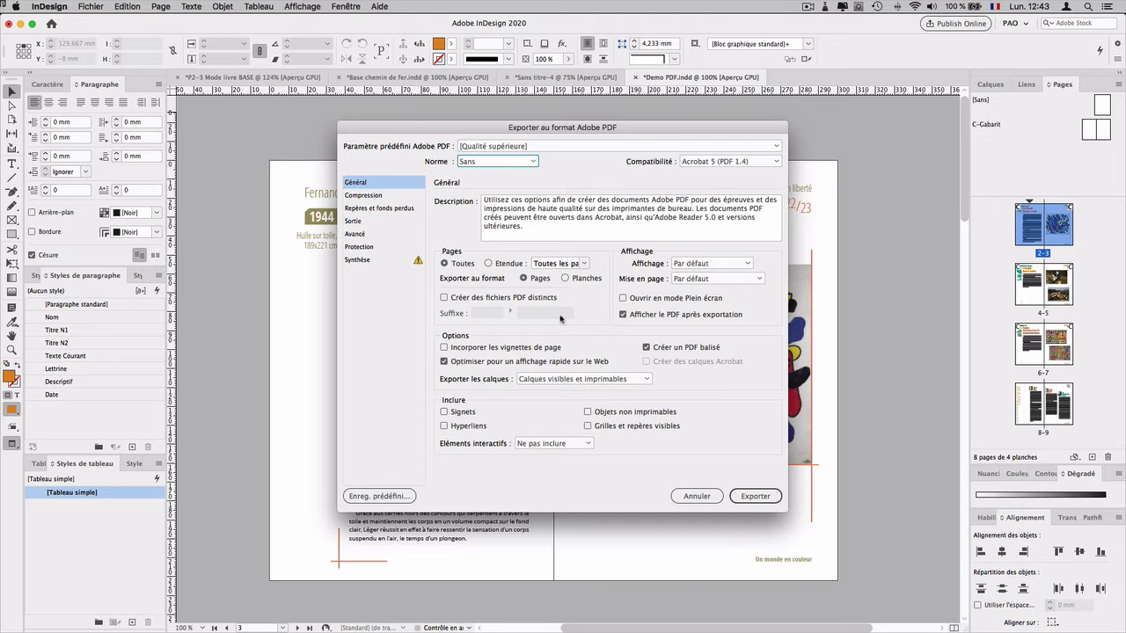
{"action": "key", "text": "ctrl+alt"}
{"action": "left_click", "coordinate": [571, 281]}
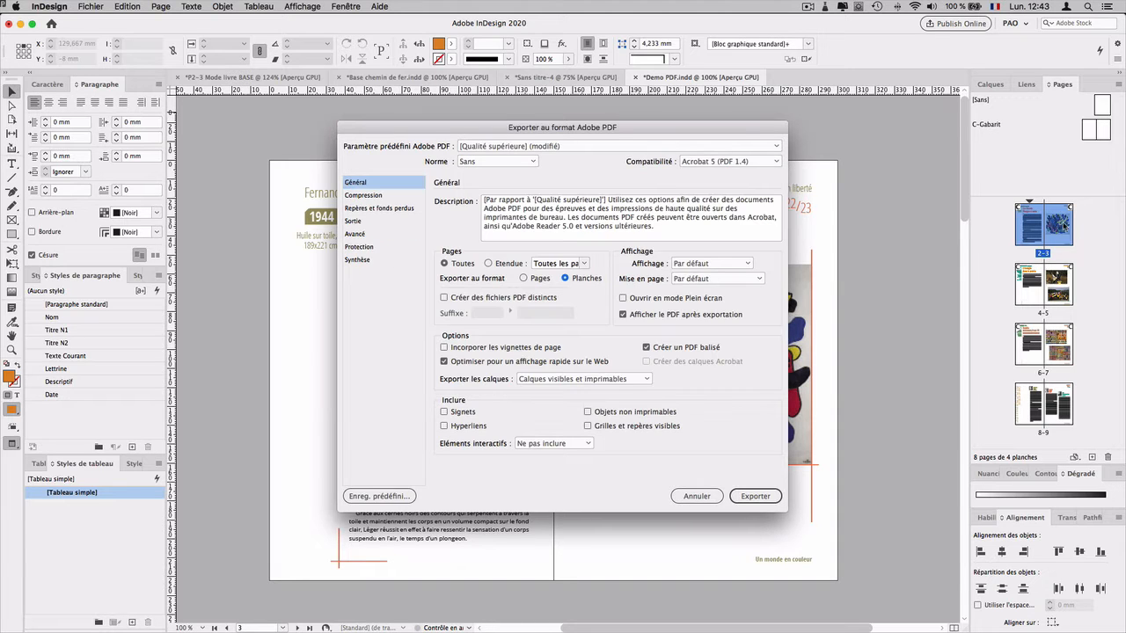
Review the export's compression, marks and bleed, and output settings, then return to the general settings.
{"action": "key", "text": "alt"}
{"action": "left_click", "coordinate": [364, 196]}
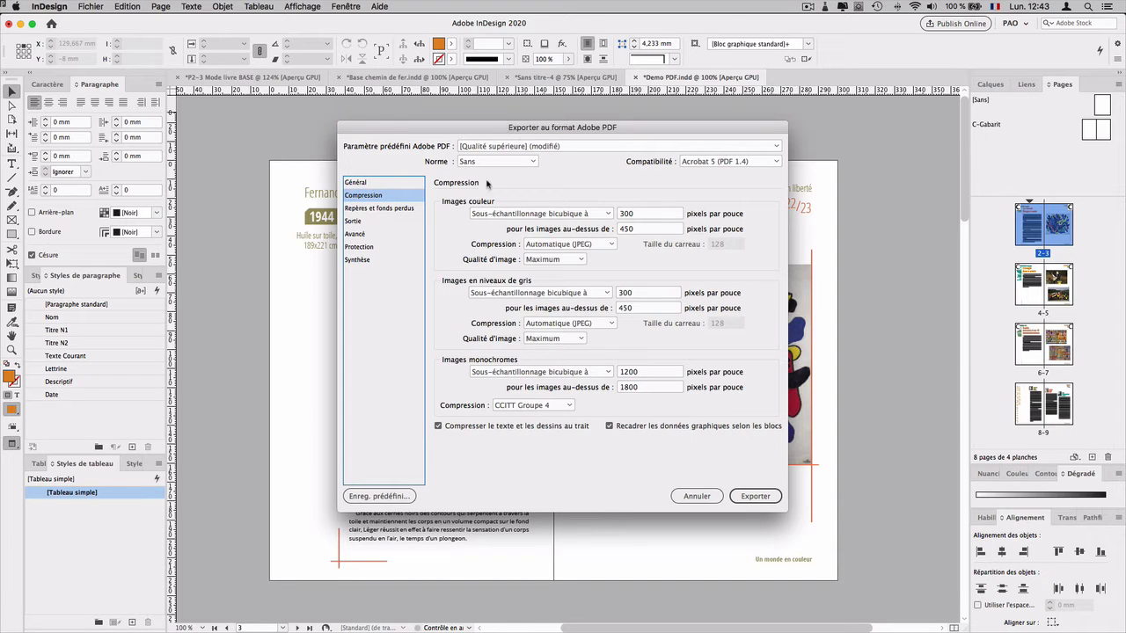
{"action": "left_click", "coordinate": [366, 209]}
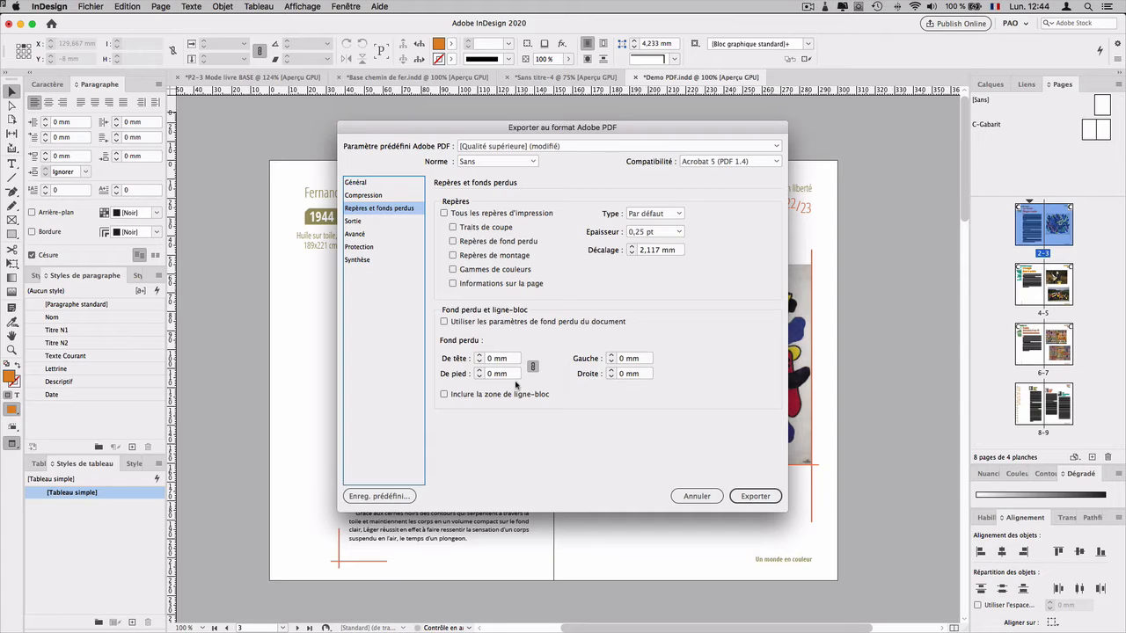
{"action": "left_click", "coordinate": [369, 221]}
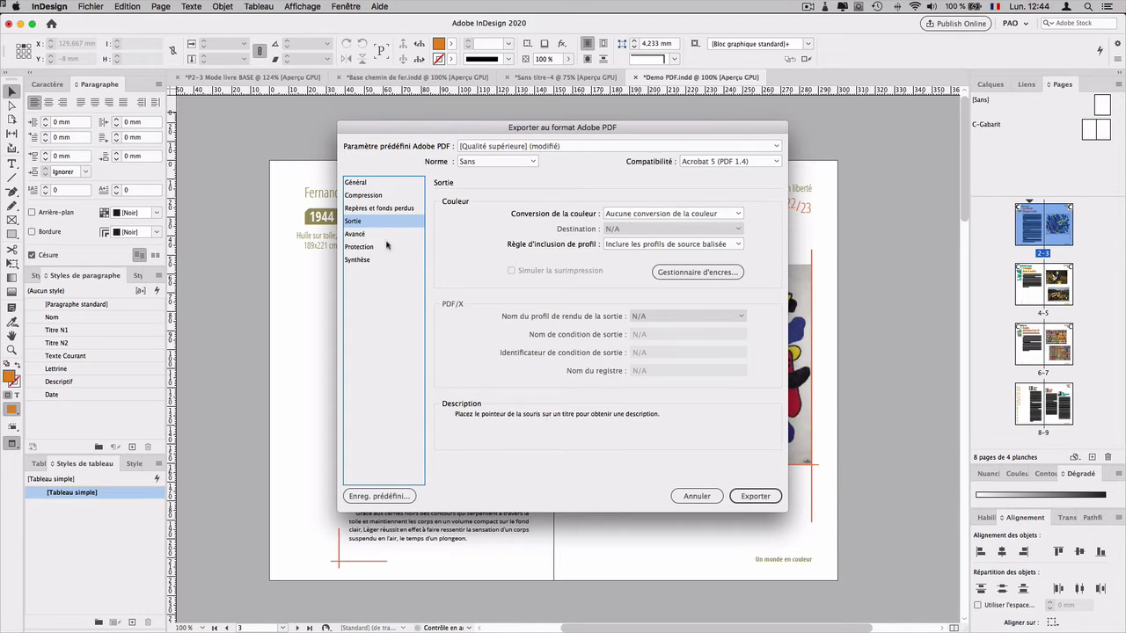
{"action": "left_click", "coordinate": [379, 182]}
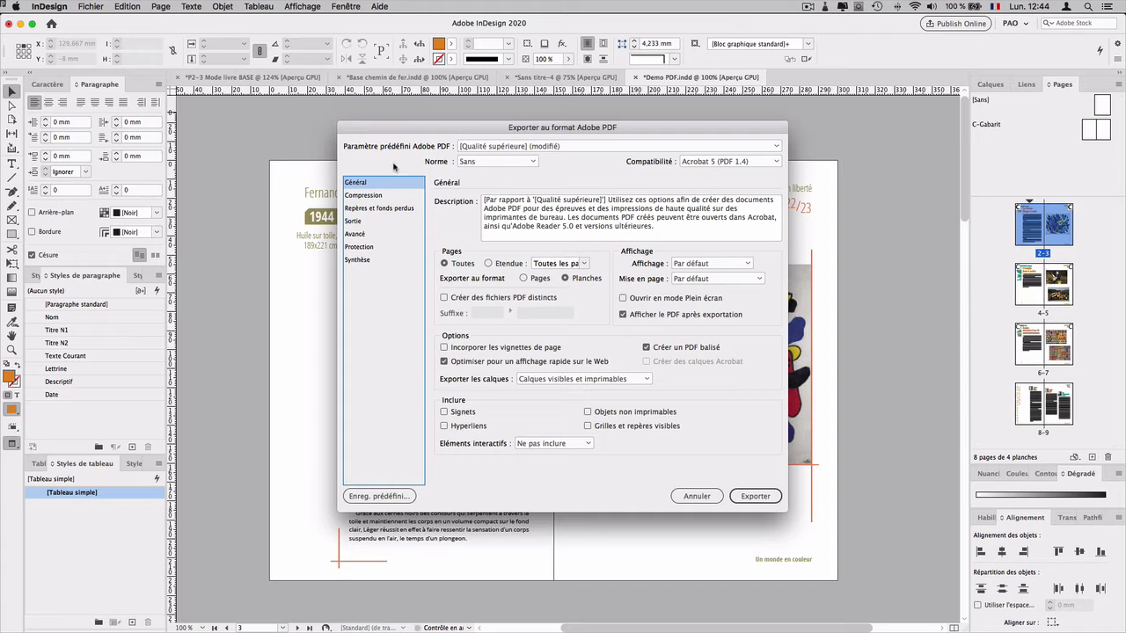
Check the option to display the PDF after export and export the spreads as Demo PDF.pdf.
{"action": "key", "text": "alt"}
{"action": "key", "text": "ctrl+alt"}
{"action": "key", "text": "ctrl+alt"}
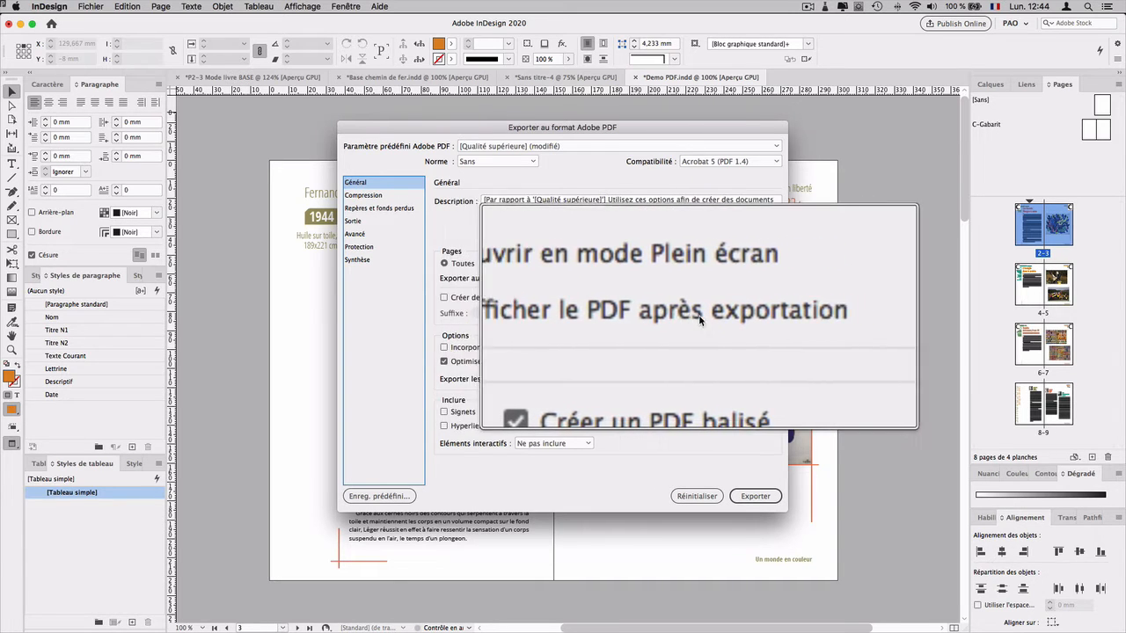
{"action": "left_click", "coordinate": [754, 498]}
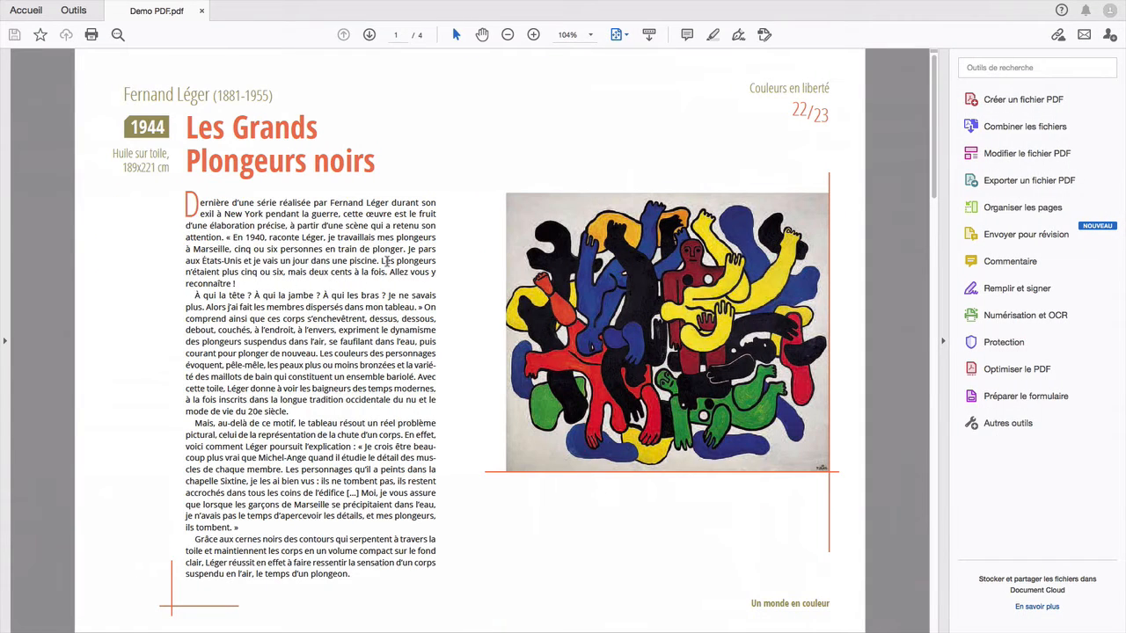
Browse the exported Demo PDF.pdf through to its last spread and show its page thumbnails.
{"action": "scroll", "coordinate": [396, 261], "scroll_direction": "down", "scroll_amount": 3}
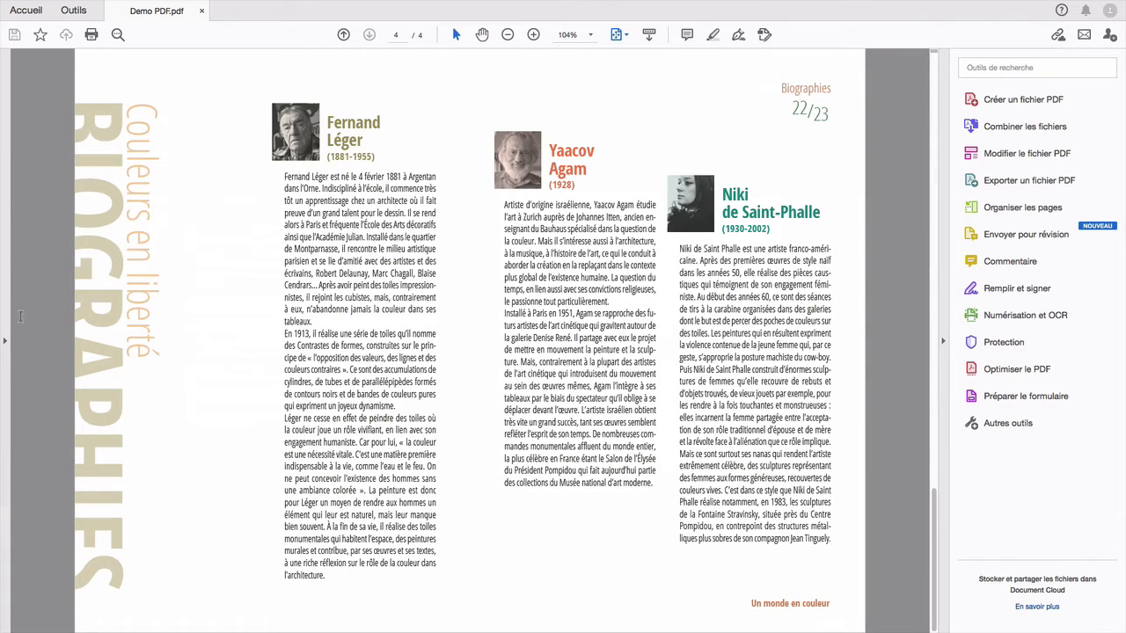
{"action": "left_click", "coordinate": [4, 340]}
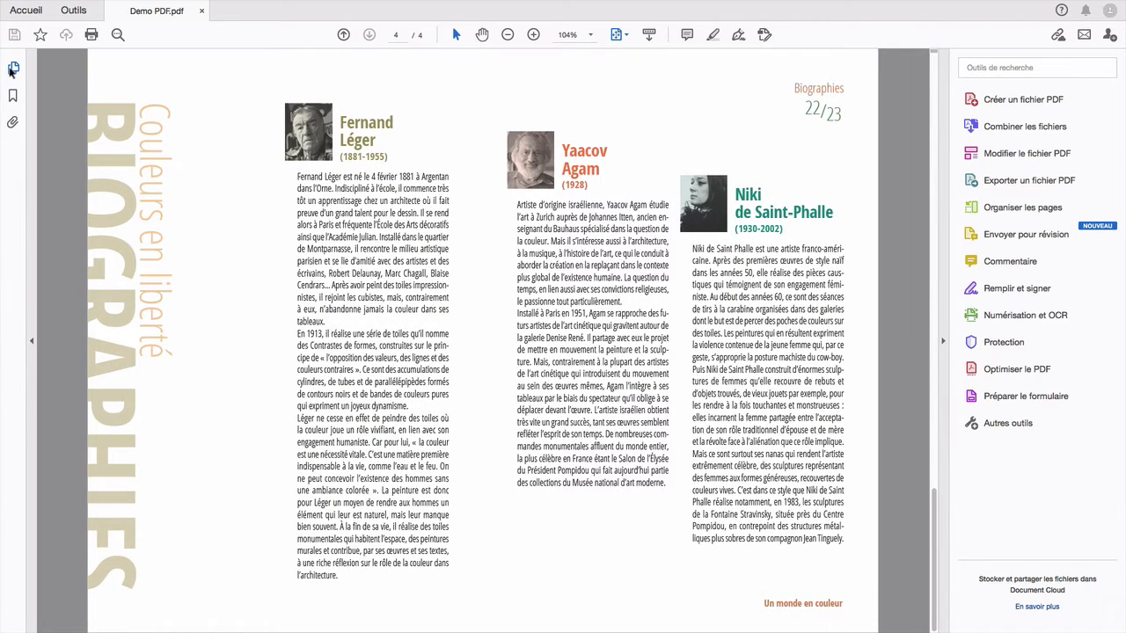
{"action": "left_click", "coordinate": [13, 70]}
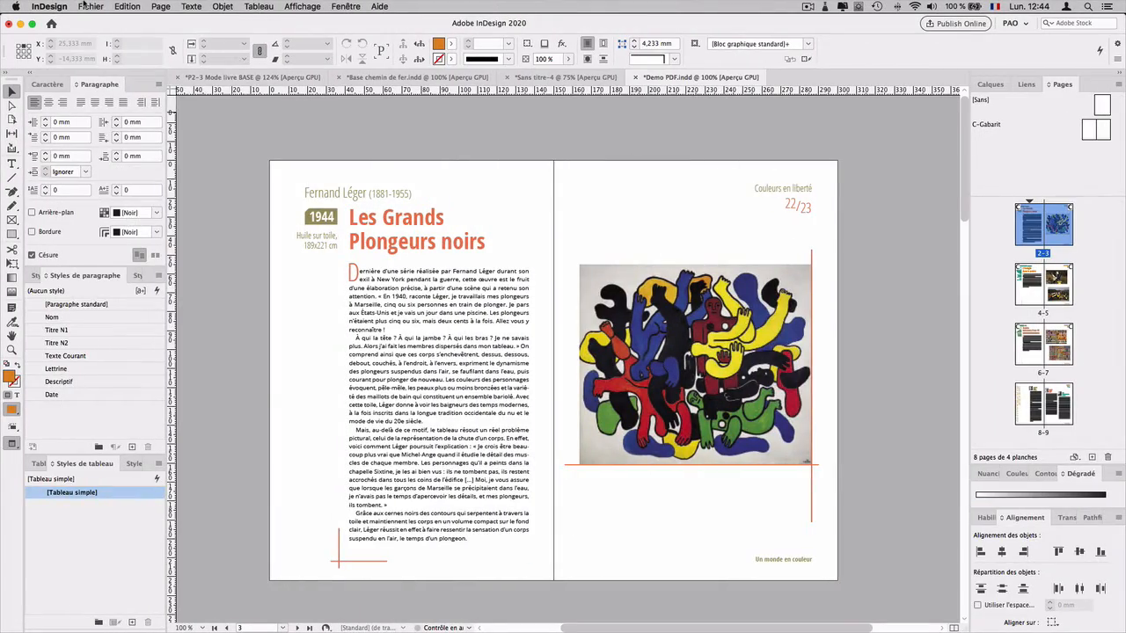
Switch back to InDesign and start a second PDF export to the Bureau folder named Demo PDF Page.pdf.
{"action": "left_click", "coordinate": [85, 6]}
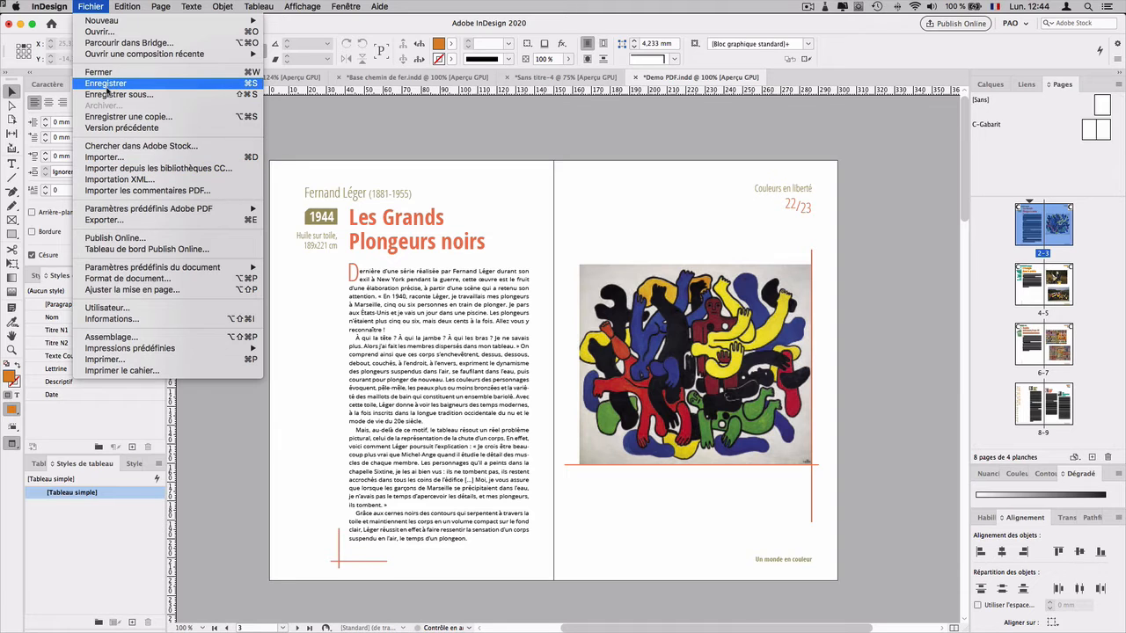
{"action": "left_click", "coordinate": [132, 220]}
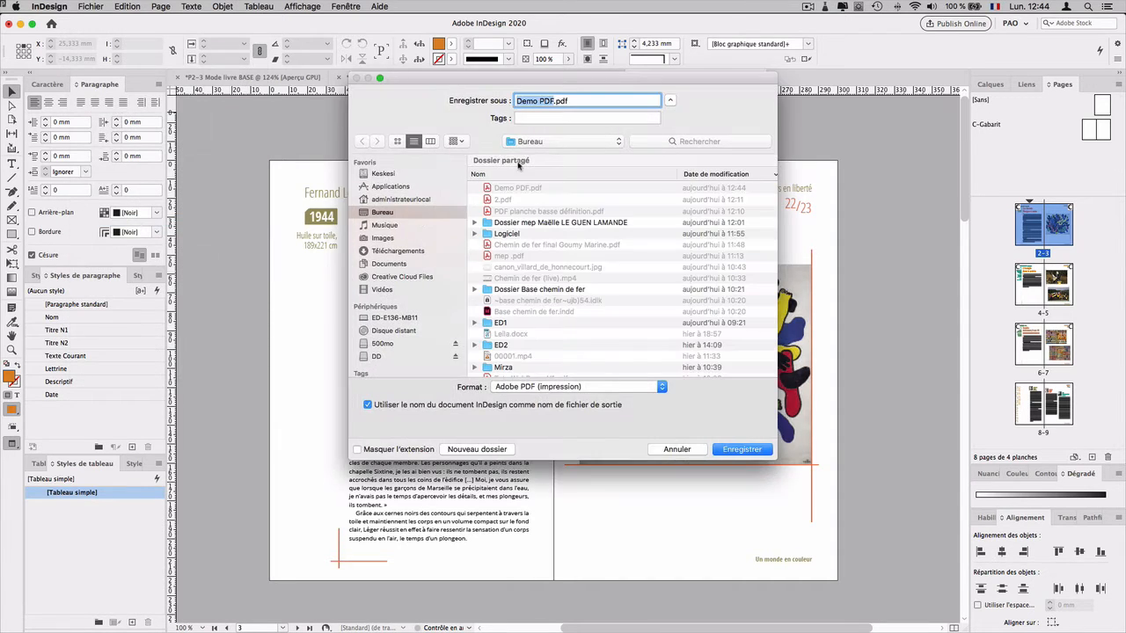
{"action": "left_click", "coordinate": [552, 101]}
{"action": "type", "text": "Page"}
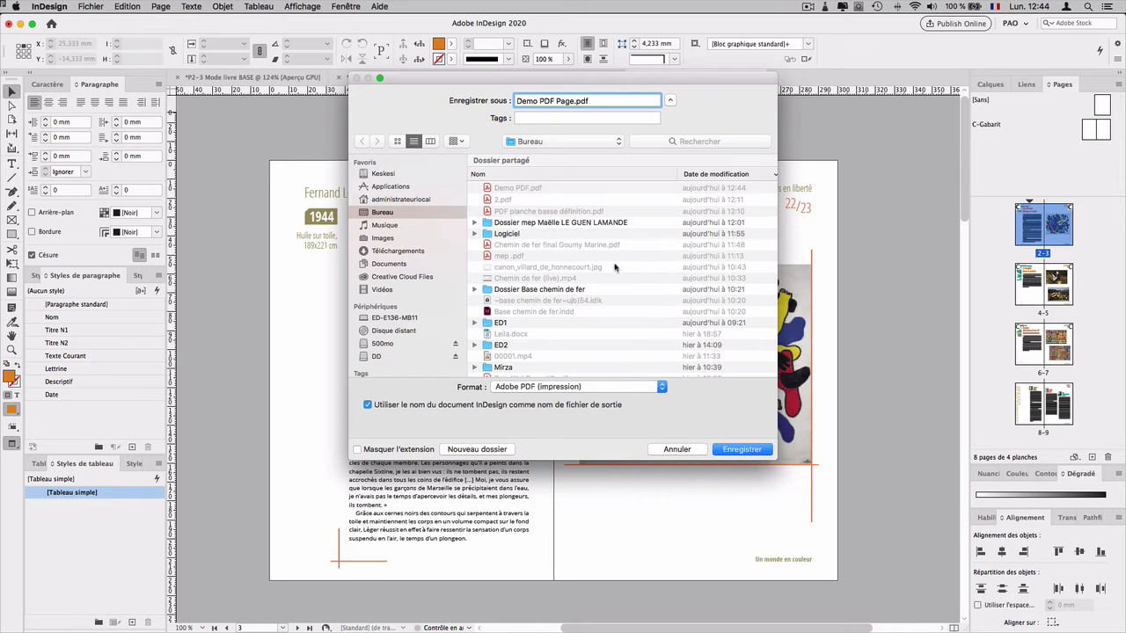
{"action": "left_click", "coordinate": [747, 448]}
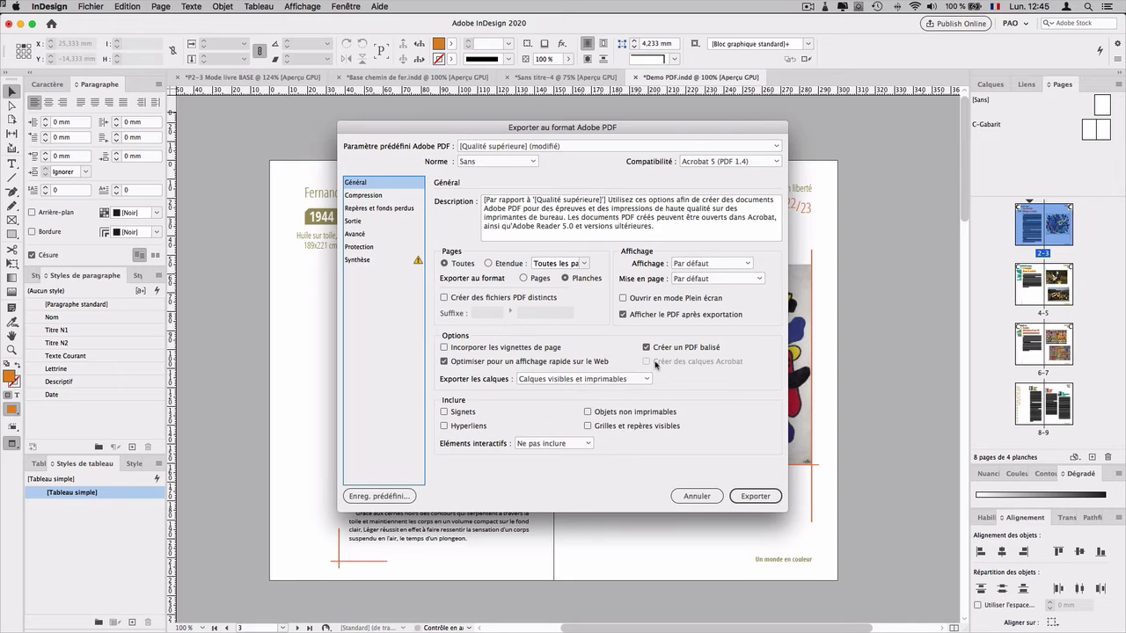
Export the PDF as individual pages (Pages), with the view and page layout set to Par défaut.
{"action": "left_click", "coordinate": [538, 279]}
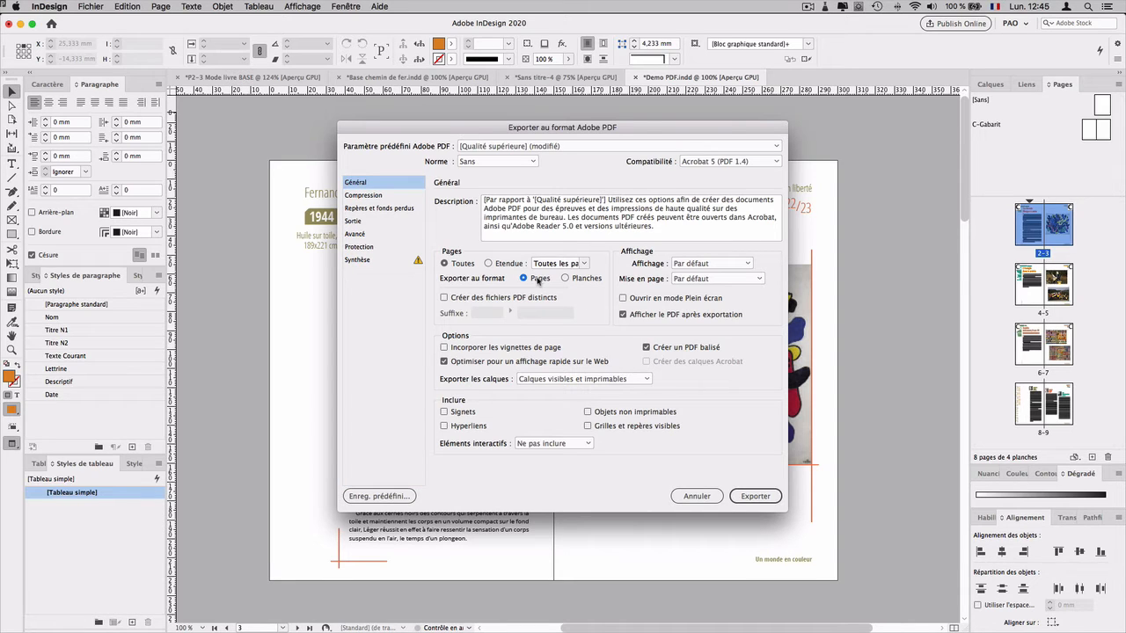
{"action": "key", "text": "alt+super+8"}
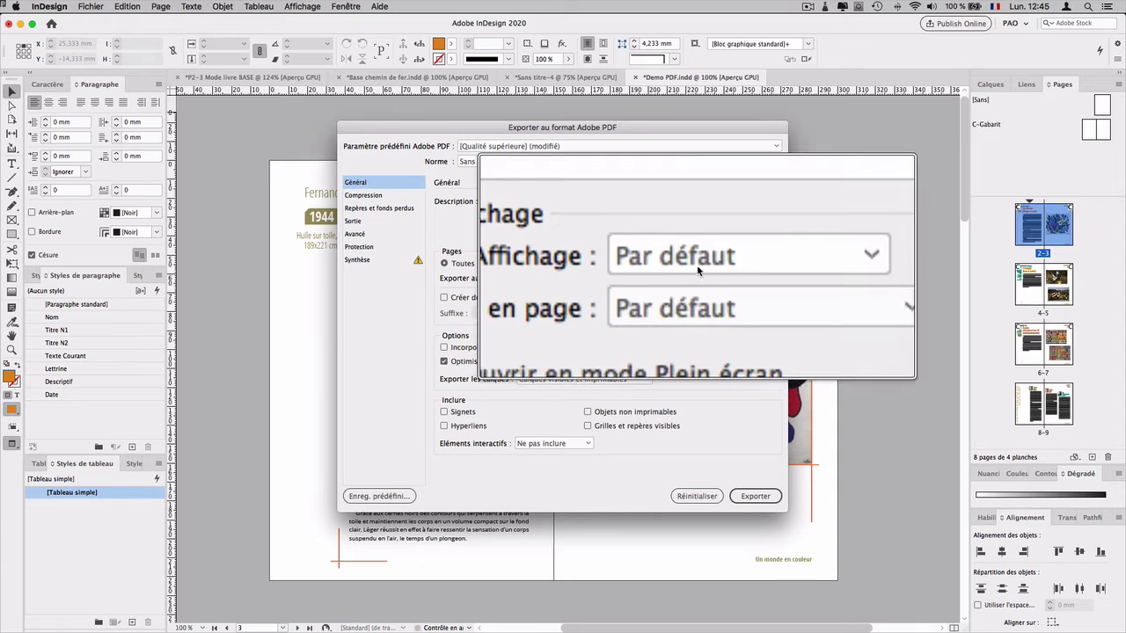
{"action": "left_click", "coordinate": [697, 266]}
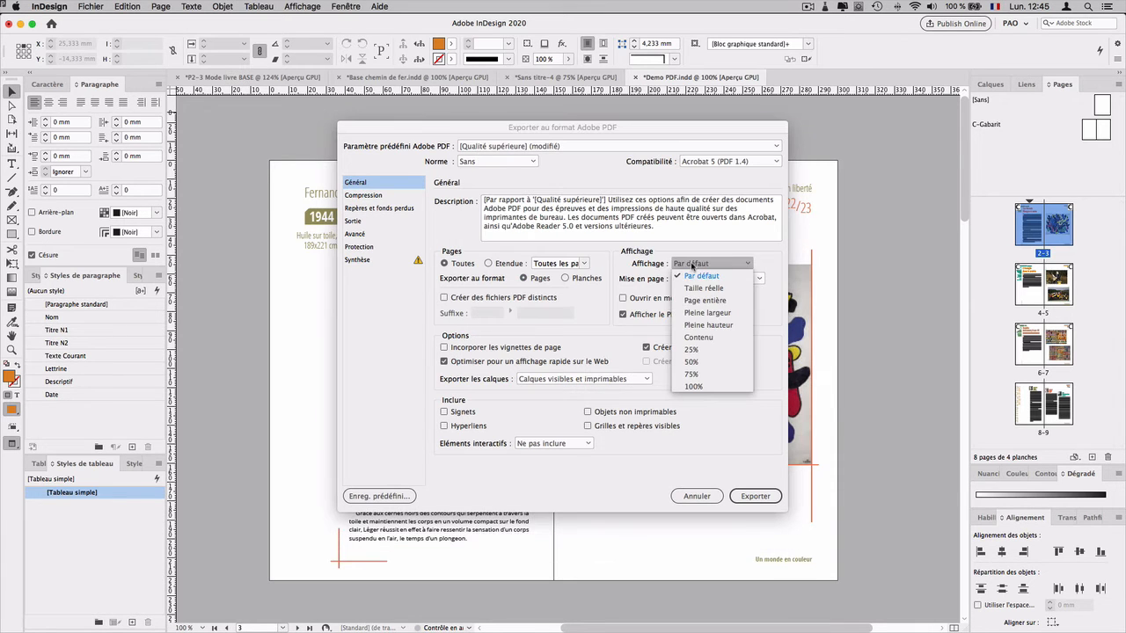
{"action": "left_click", "coordinate": [671, 252]}
{"action": "left_click", "coordinate": [686, 278]}
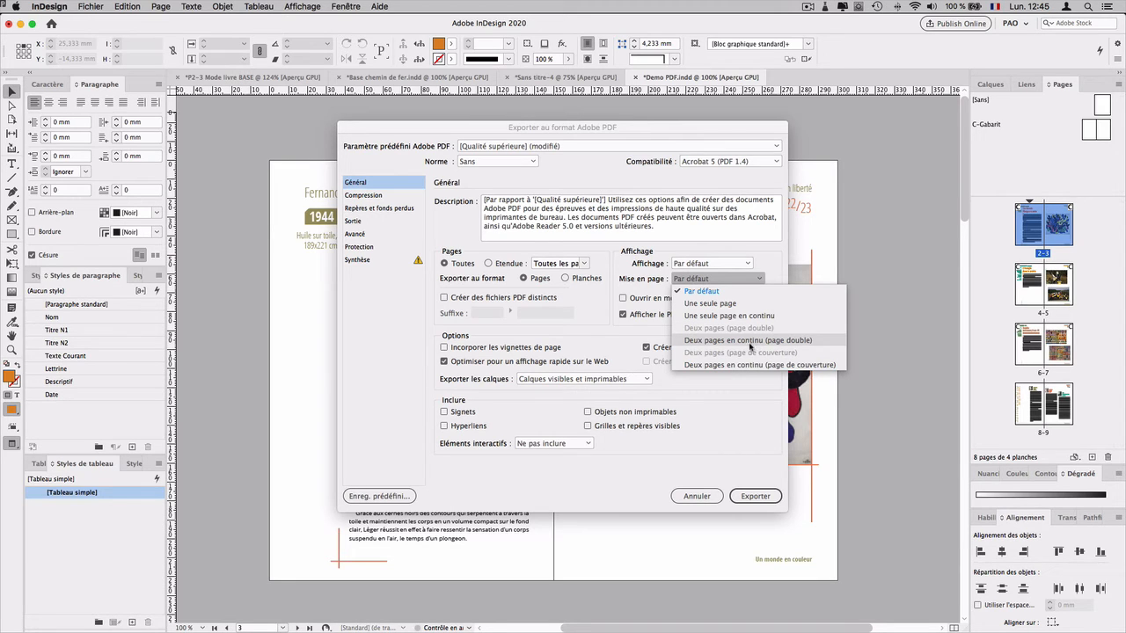
{"action": "left_click", "coordinate": [735, 291]}
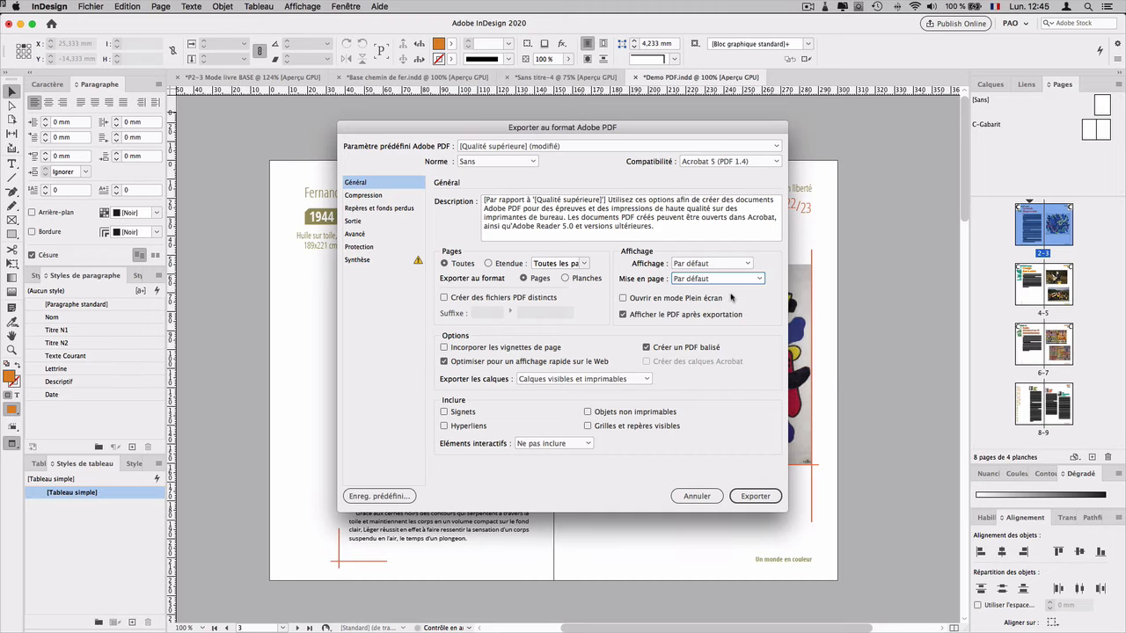
{"action": "left_click", "coordinate": [765, 500]}
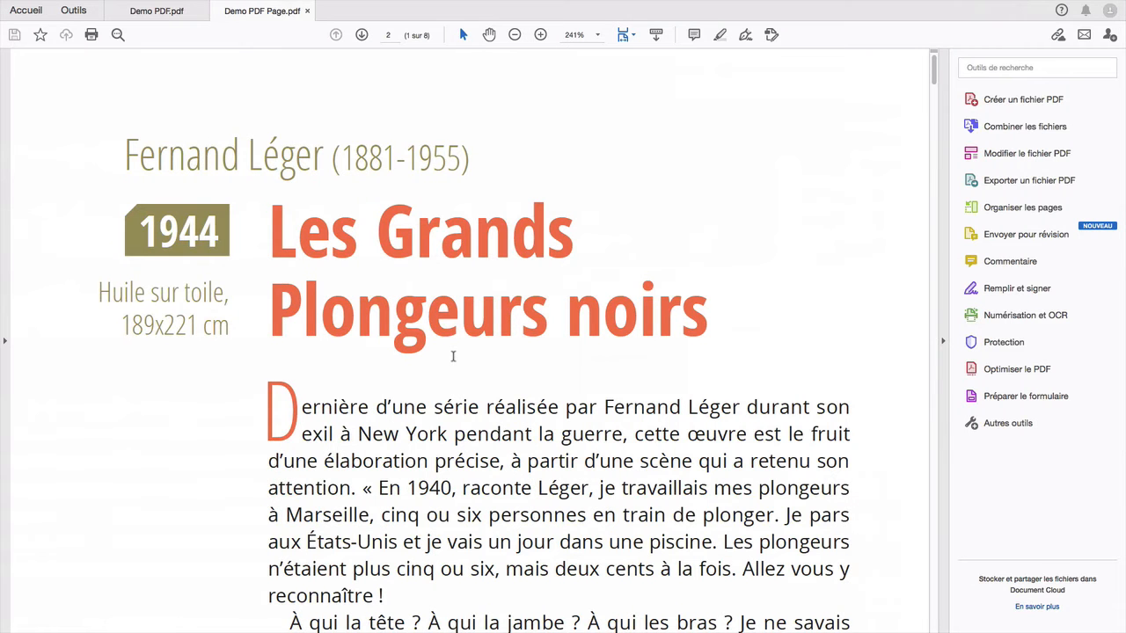
Show the page thumbnails of Demo PDF Page.pdf and zoom out to 66.7% to check the single pages.
{"action": "left_click", "coordinate": [6, 341]}
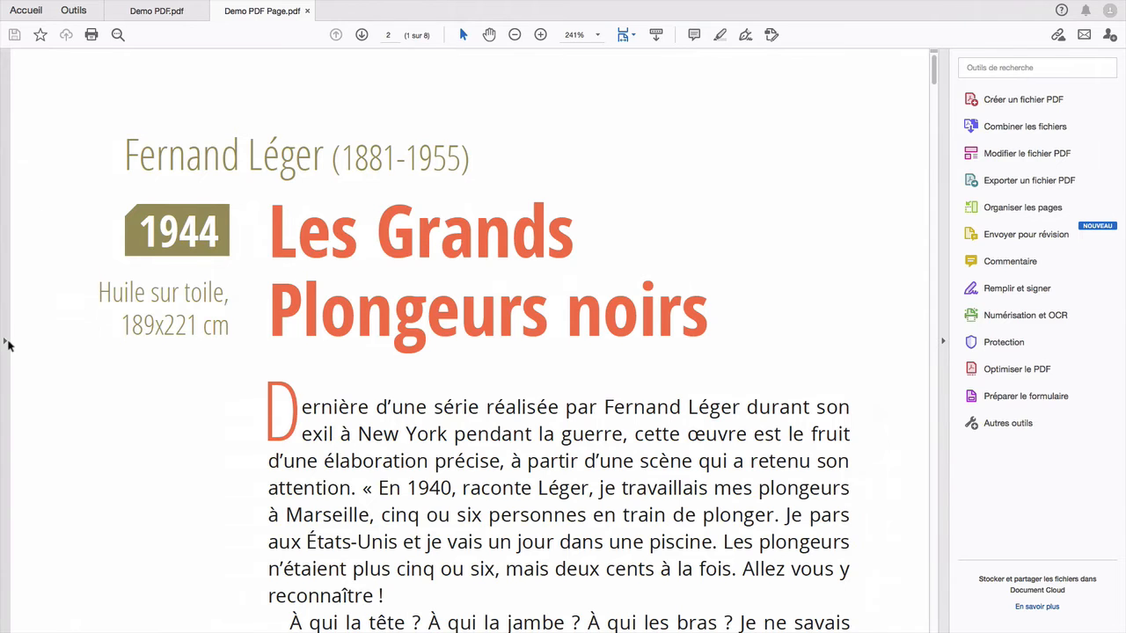
{"action": "left_click", "coordinate": [13, 68]}
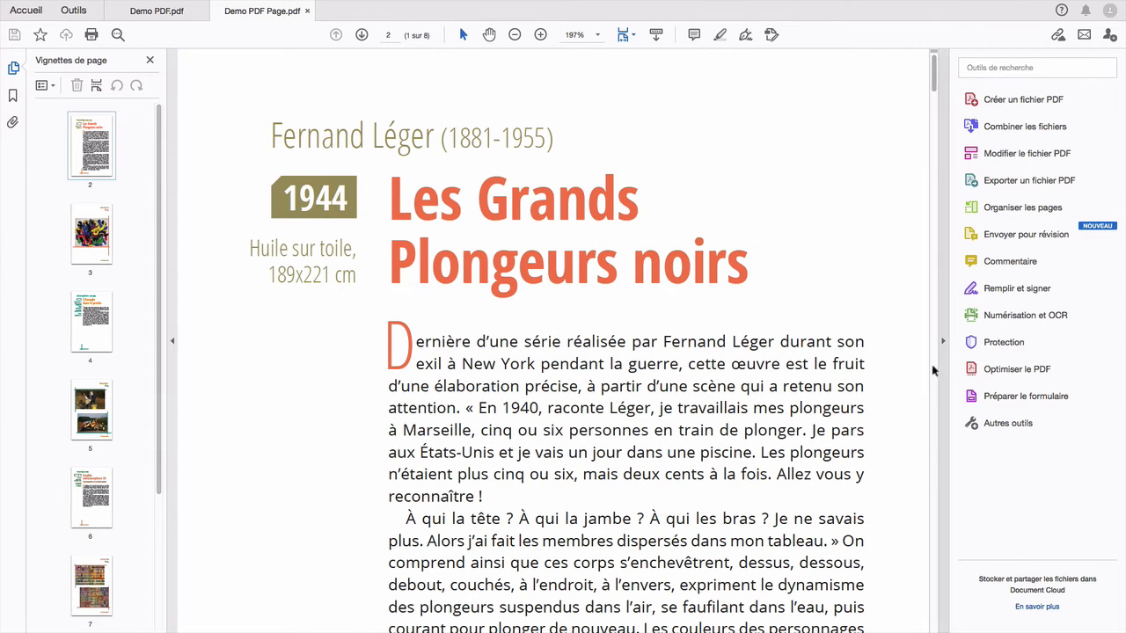
{"action": "left_click", "coordinate": [515, 35]}
{"action": "left_click", "coordinate": [514, 35]}
{"action": "left_click", "coordinate": [515, 35]}
{"action": "left_click", "coordinate": [514, 35]}
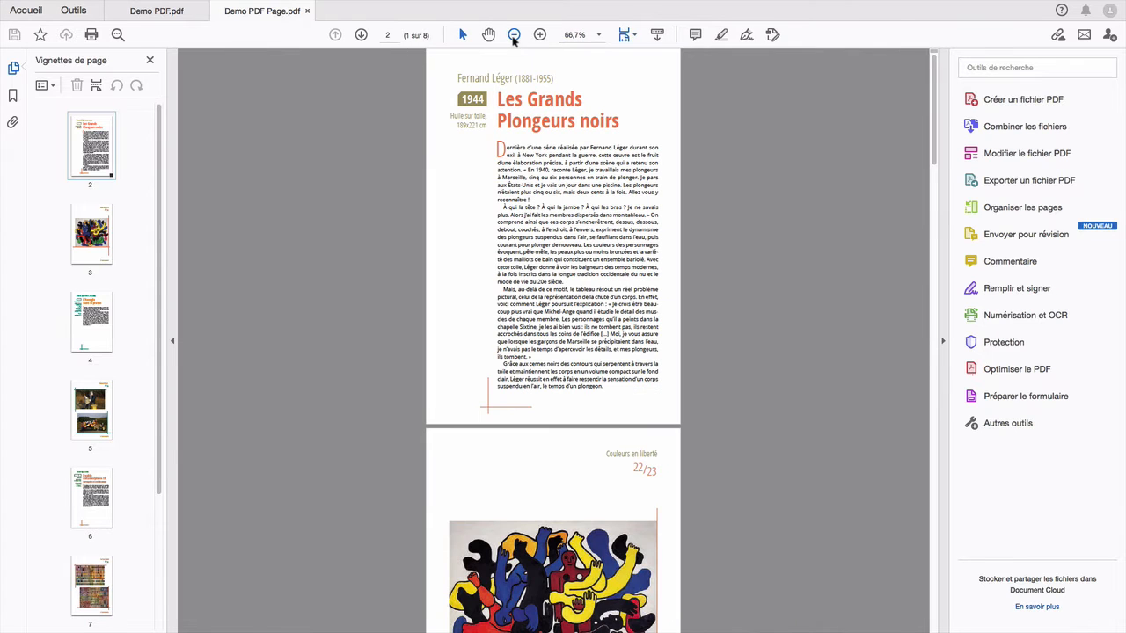
Set the page display of Demo PDF Page.pdf to Deux pages and turn off the cover page option for two-page mode.
{"action": "mouse_move", "coordinate": [390, 5]}
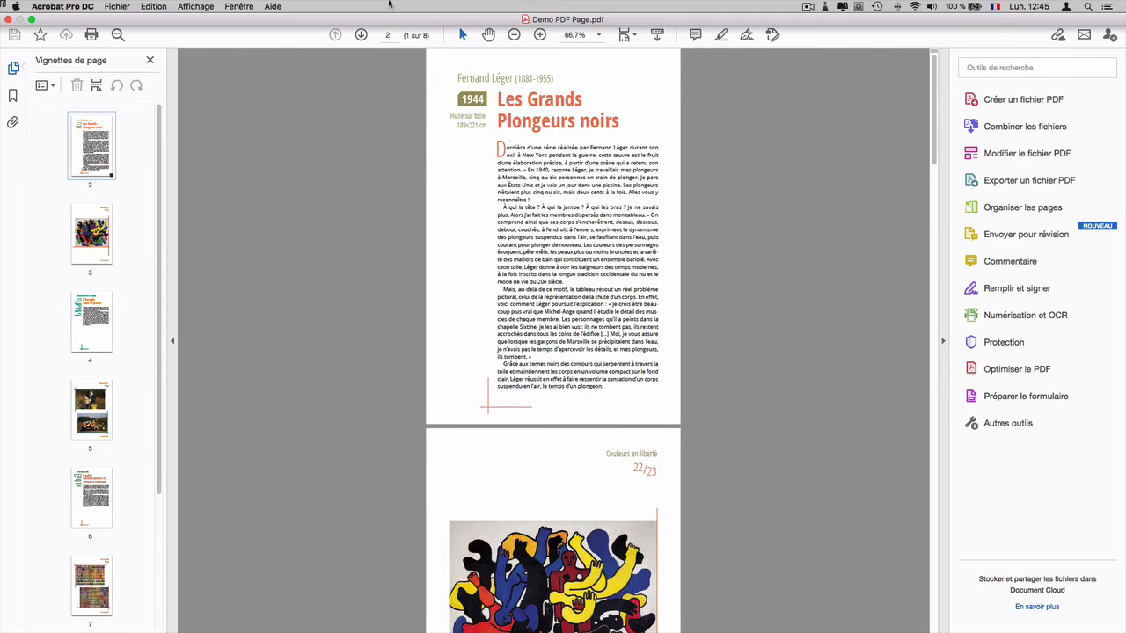
{"action": "left_click", "coordinate": [209, 6]}
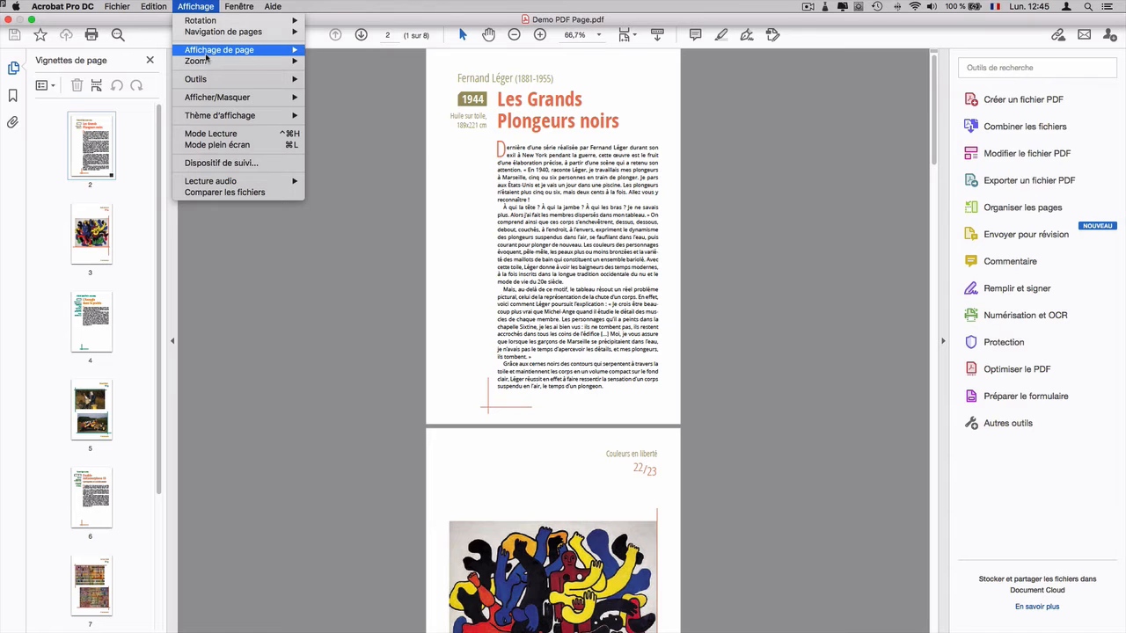
{"action": "mouse_move", "coordinate": [209, 53]}
{"action": "left_click", "coordinate": [366, 86]}
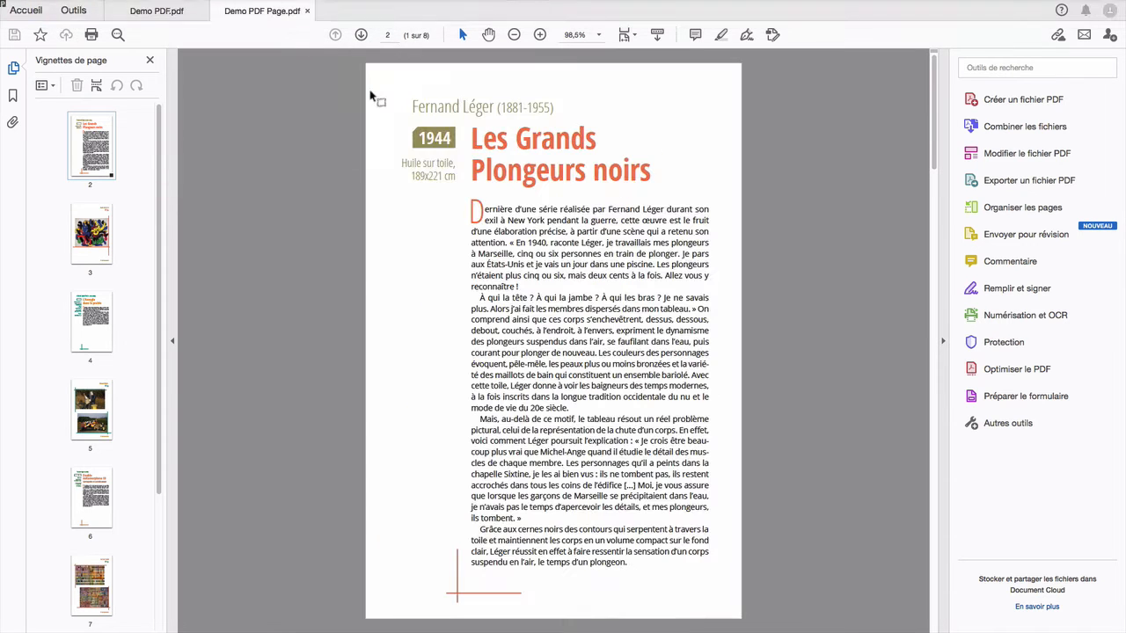
{"action": "left_click", "coordinate": [194, 6]}
{"action": "mouse_move", "coordinate": [225, 50]}
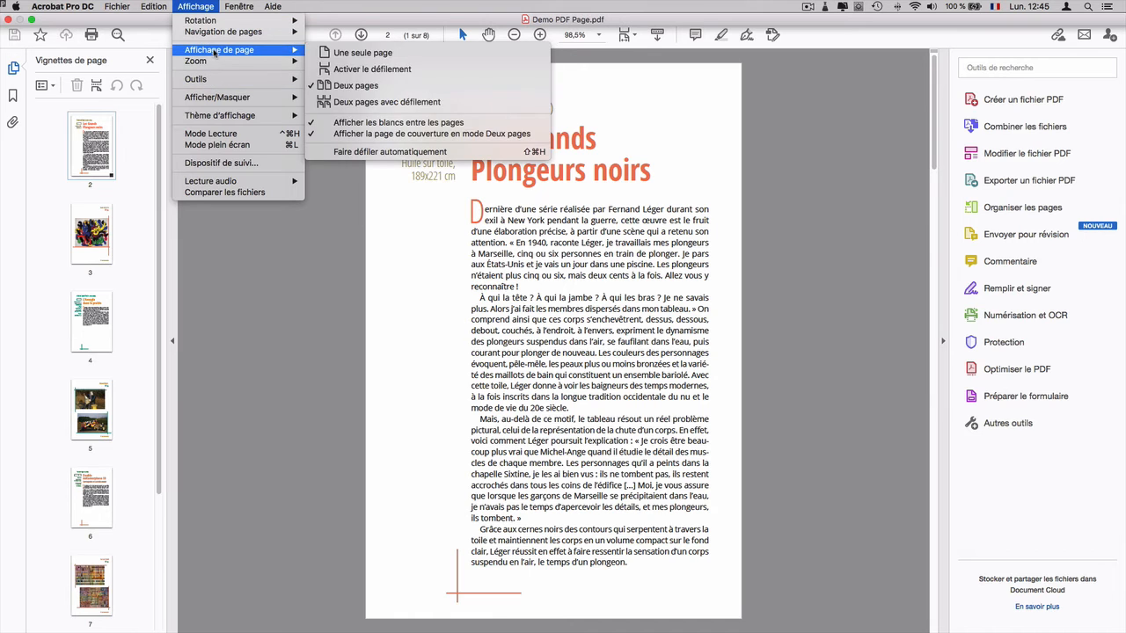
{"action": "left_click", "coordinate": [378, 135]}
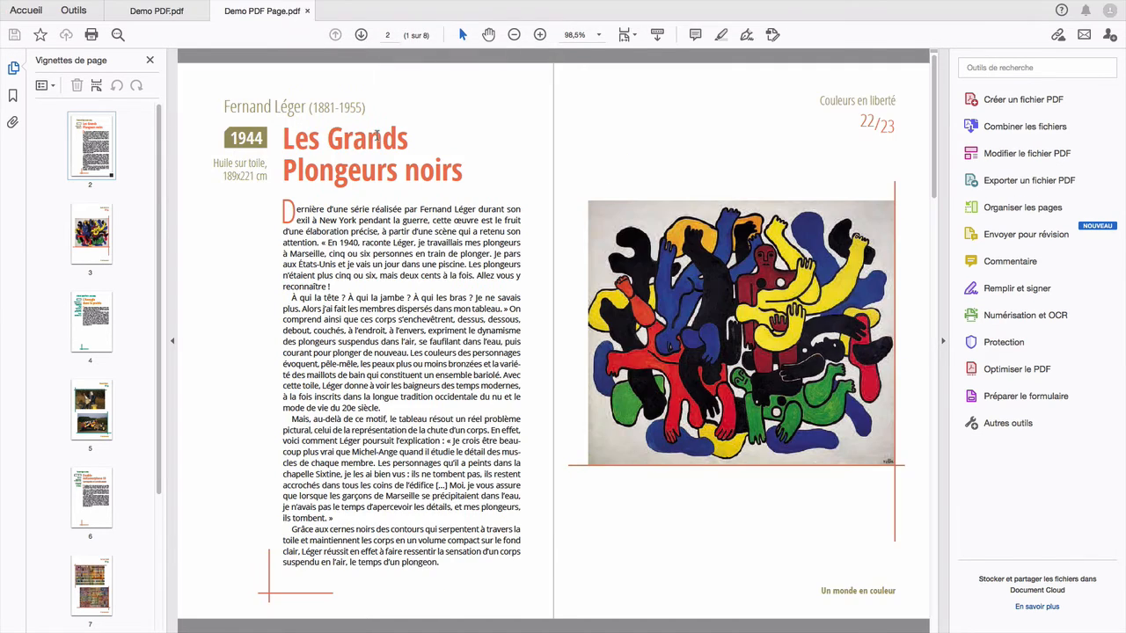
Review the page display options, and browse Demo PDF Page.pdf to the Biographies spread and back to check the facing pages.
{"action": "left_click", "coordinate": [195, 6]}
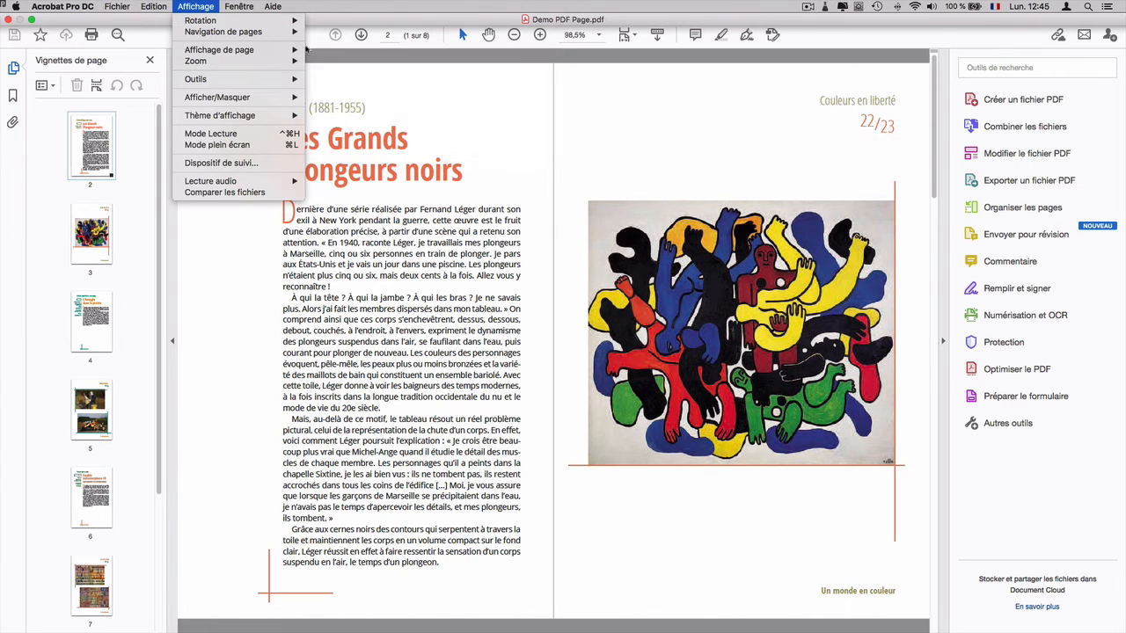
{"action": "mouse_move", "coordinate": [304, 50]}
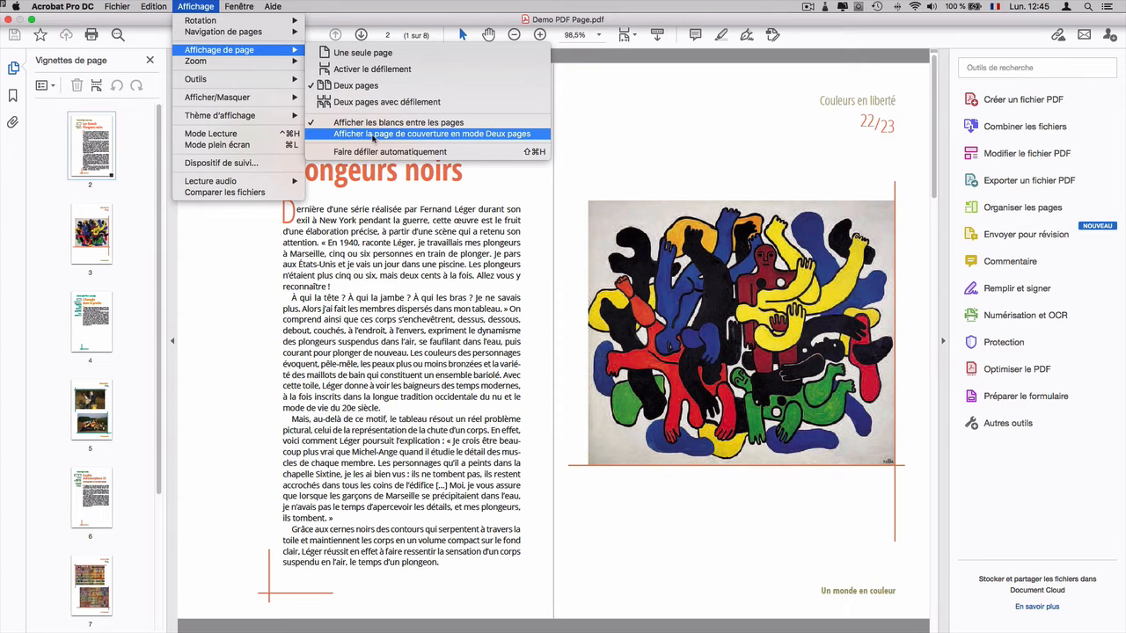
{"action": "left_click", "coordinate": [719, 162]}
{"action": "scroll", "coordinate": [719, 162], "scroll_direction": "down", "scroll_amount": 1}
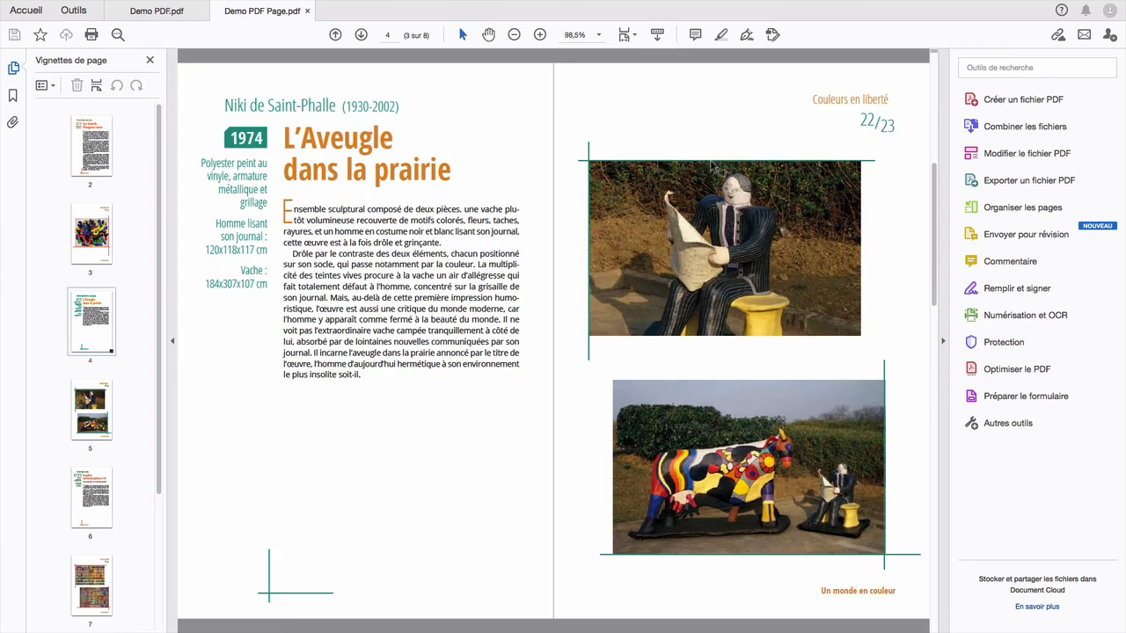
{"action": "scroll", "coordinate": [720, 162], "scroll_direction": "down", "scroll_amount": 1}
{"action": "scroll", "coordinate": [713, 164], "scroll_direction": "down", "scroll_amount": 1}
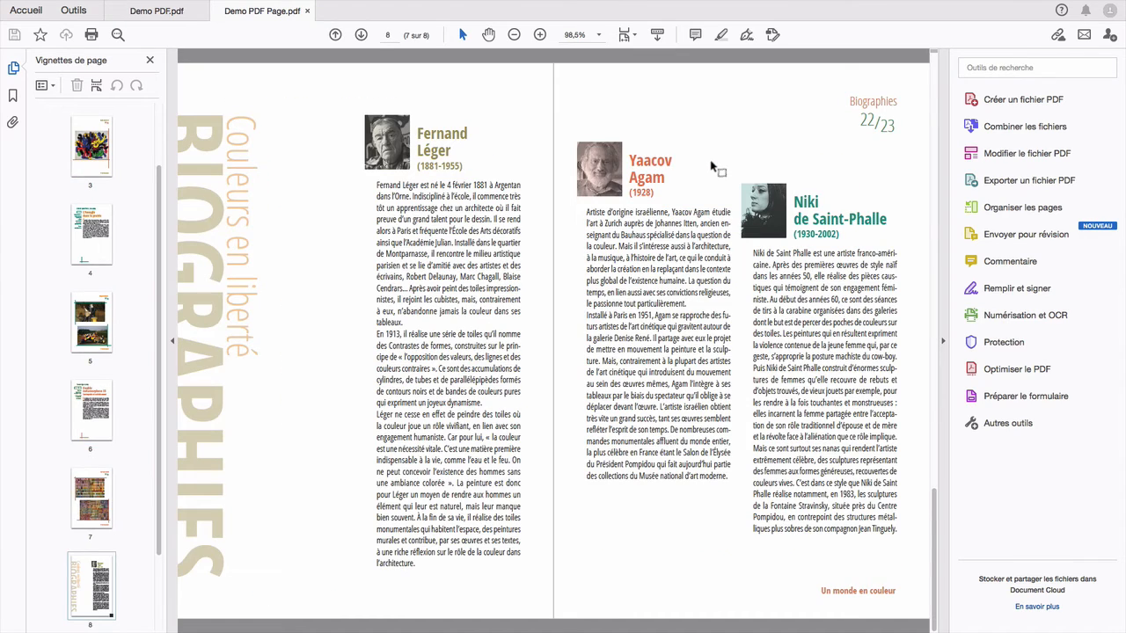
{"action": "scroll", "coordinate": [712, 164], "scroll_direction": "up", "scroll_amount": 1}
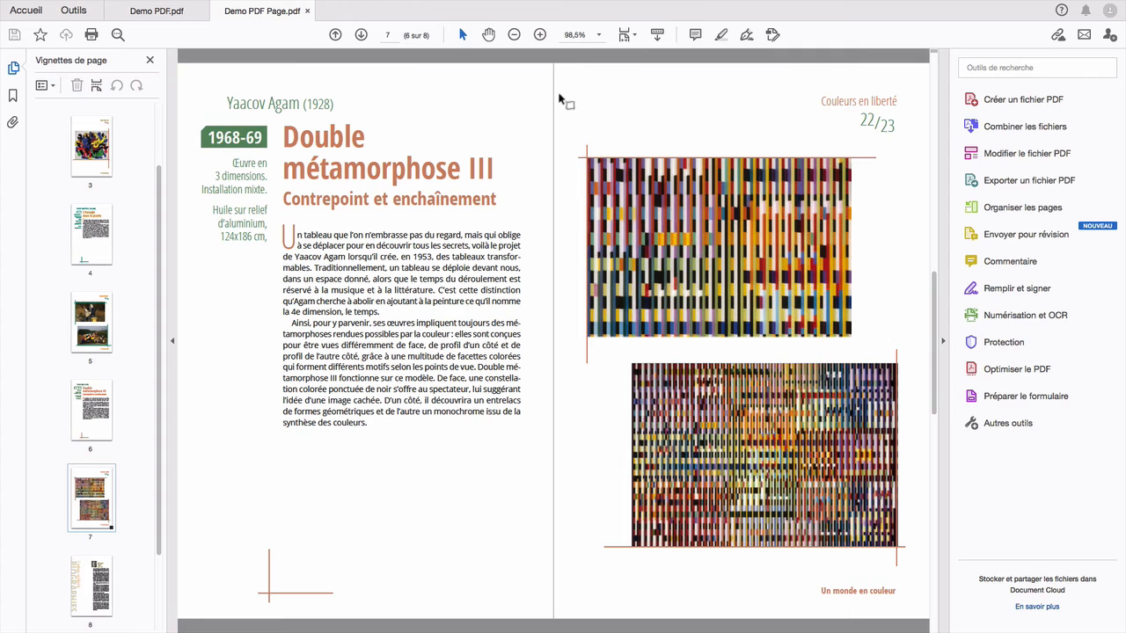
{"action": "scroll", "coordinate": [559, 100], "scroll_direction": "up", "scroll_amount": 2}
{"action": "scroll", "coordinate": [559, 100], "scroll_direction": "up", "scroll_amount": 2}
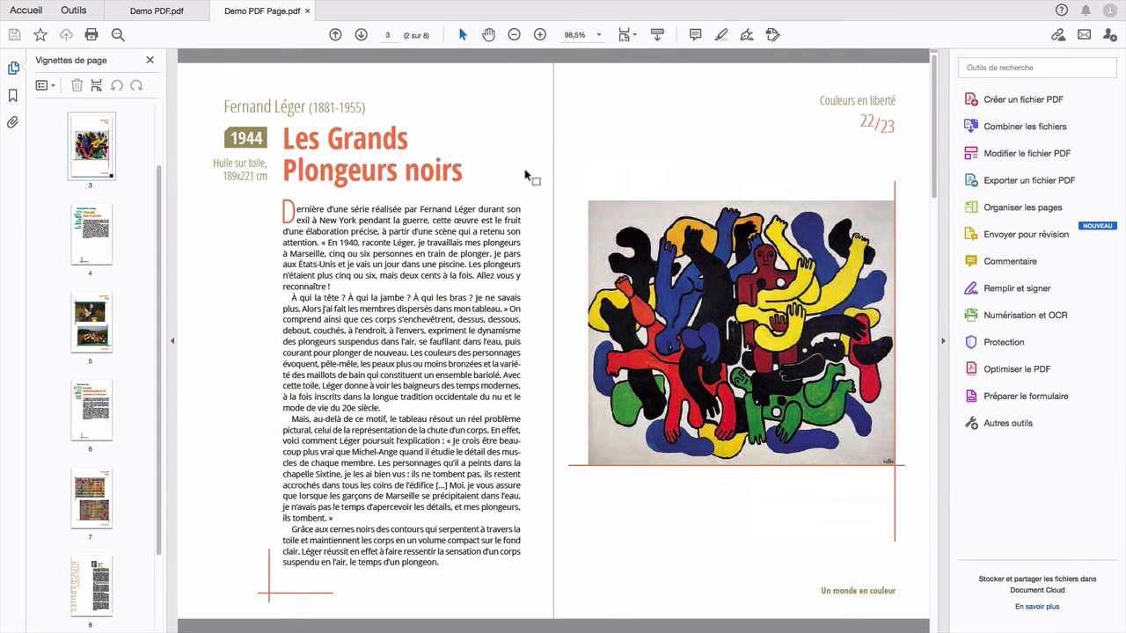
Switch to InDesign, minimize its window, and close the Téléchargements and ED1 Finder windows to clear the desktop.
{"action": "key", "text": "ctrl+Right"}
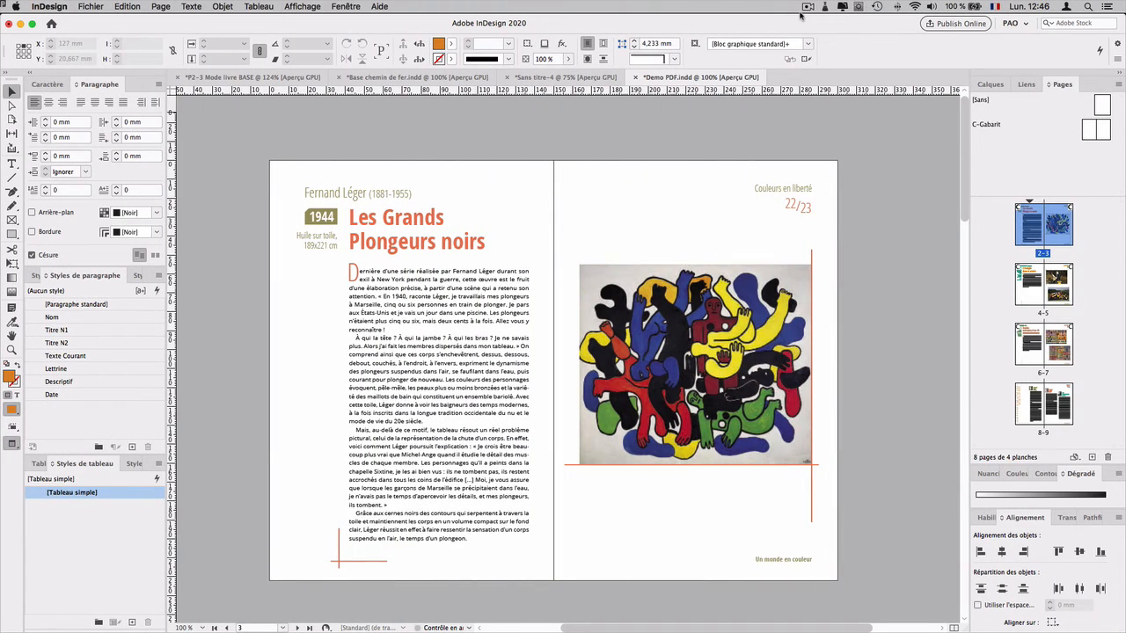
{"action": "left_click", "coordinate": [807, 7]}
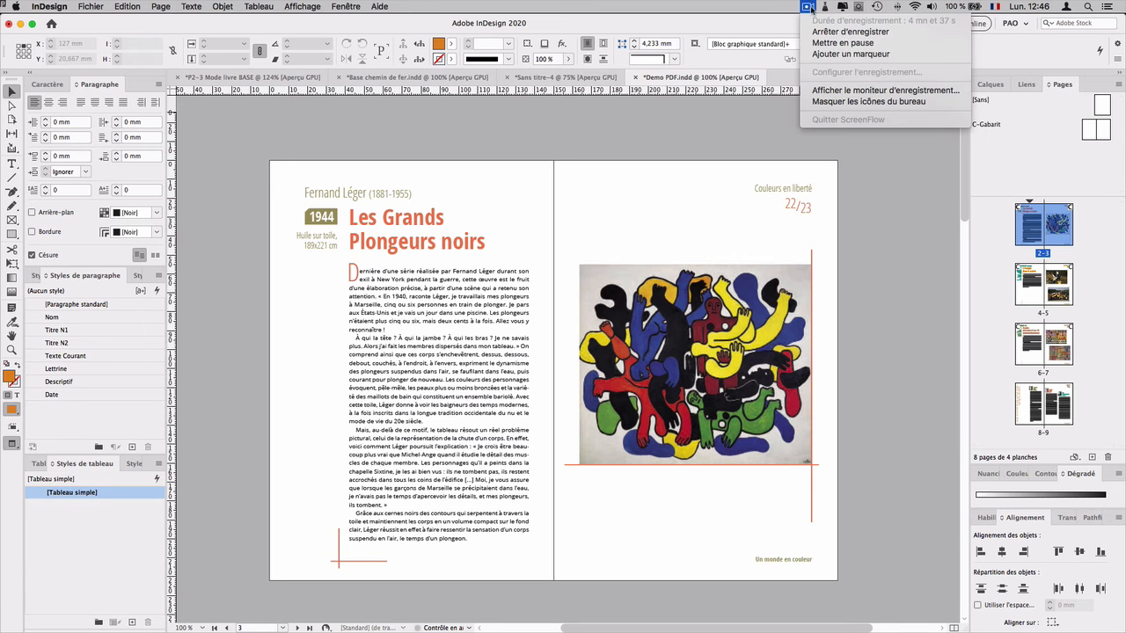
{"action": "left_click", "coordinate": [418, 5]}
{"action": "left_click", "coordinate": [19, 25]}
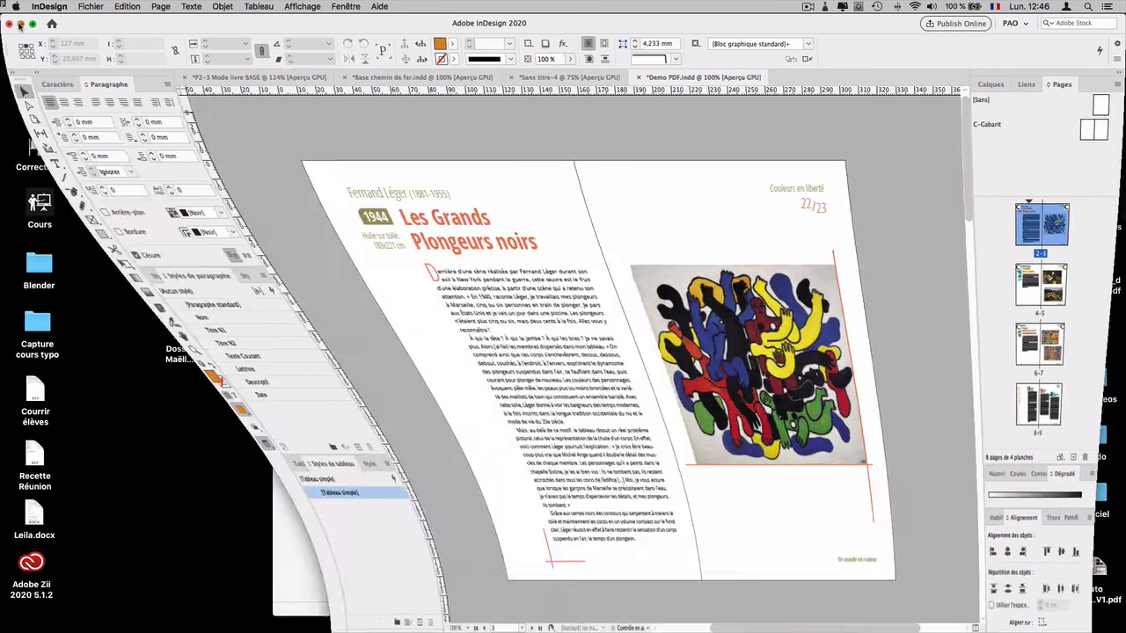
{"action": "left_click", "coordinate": [383, 50]}
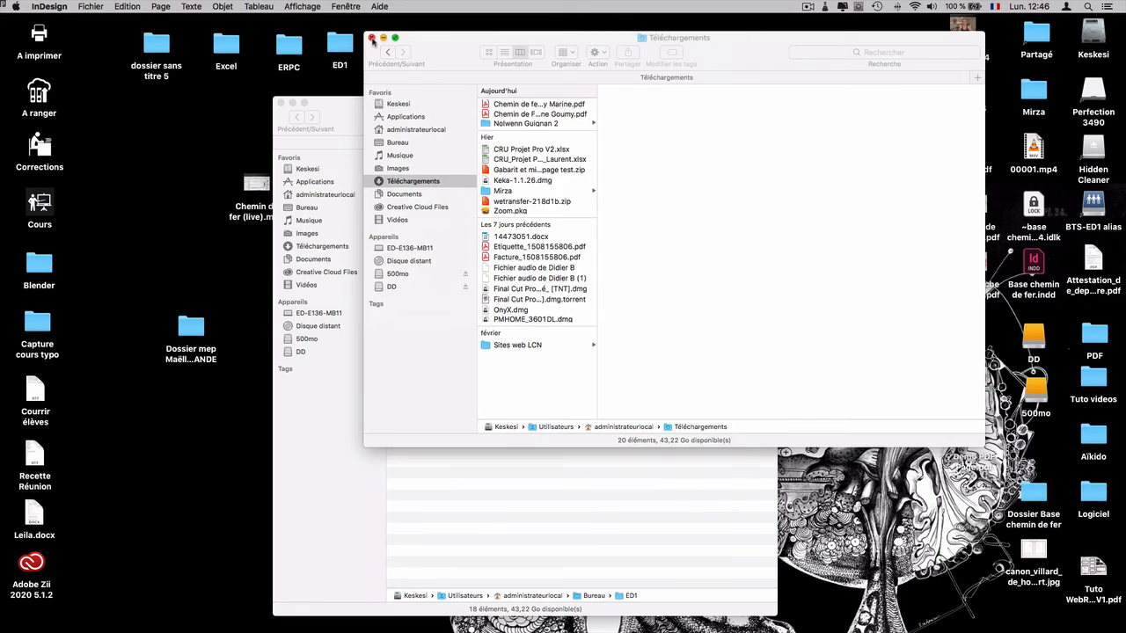
{"action": "left_click", "coordinate": [371, 38]}
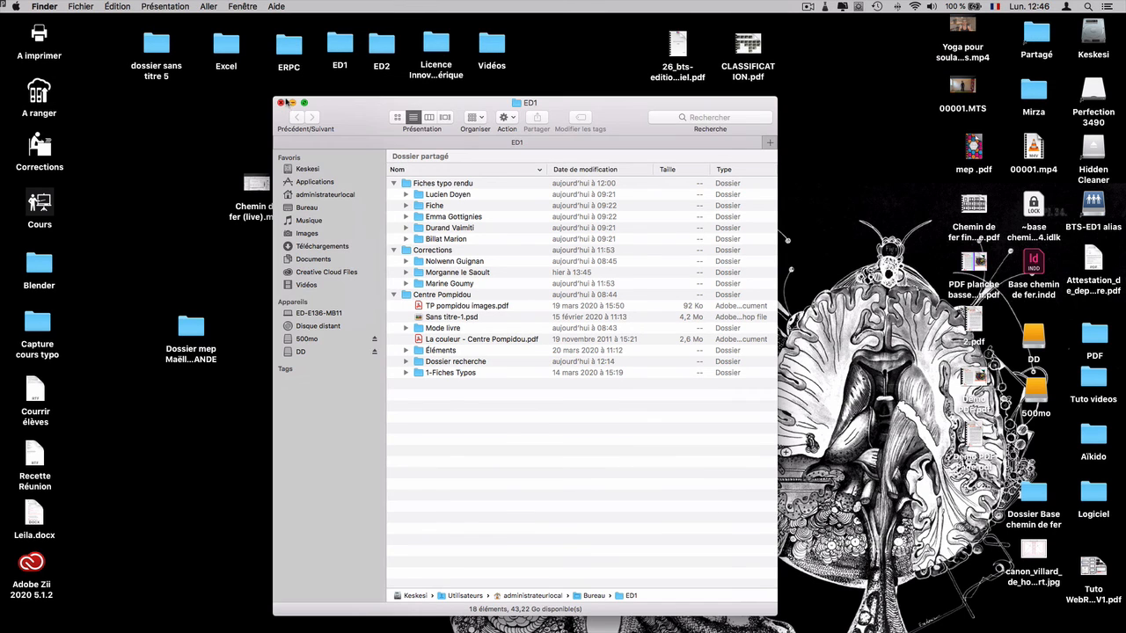
{"action": "left_click", "coordinate": [280, 103]}
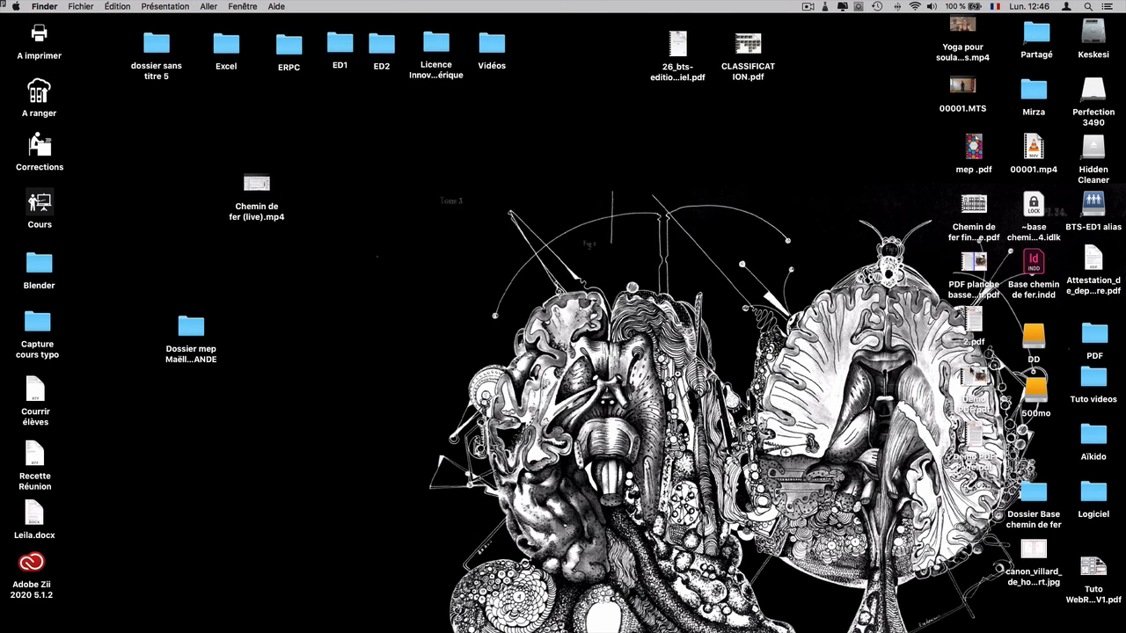
Move Demo PDF.pdf to a free area of the desktop, inspect its file size in the info window, and close the window.
{"action": "left_click_drag", "start_coordinate": [971, 374], "coordinate": [339, 266]}
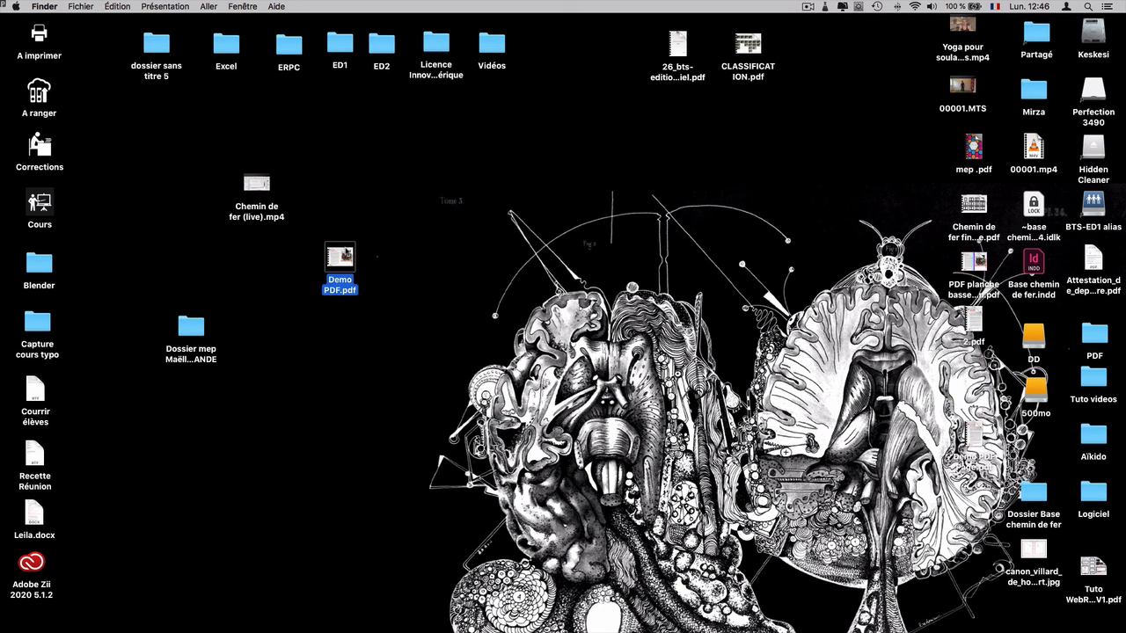
{"action": "key", "text": "super+i"}
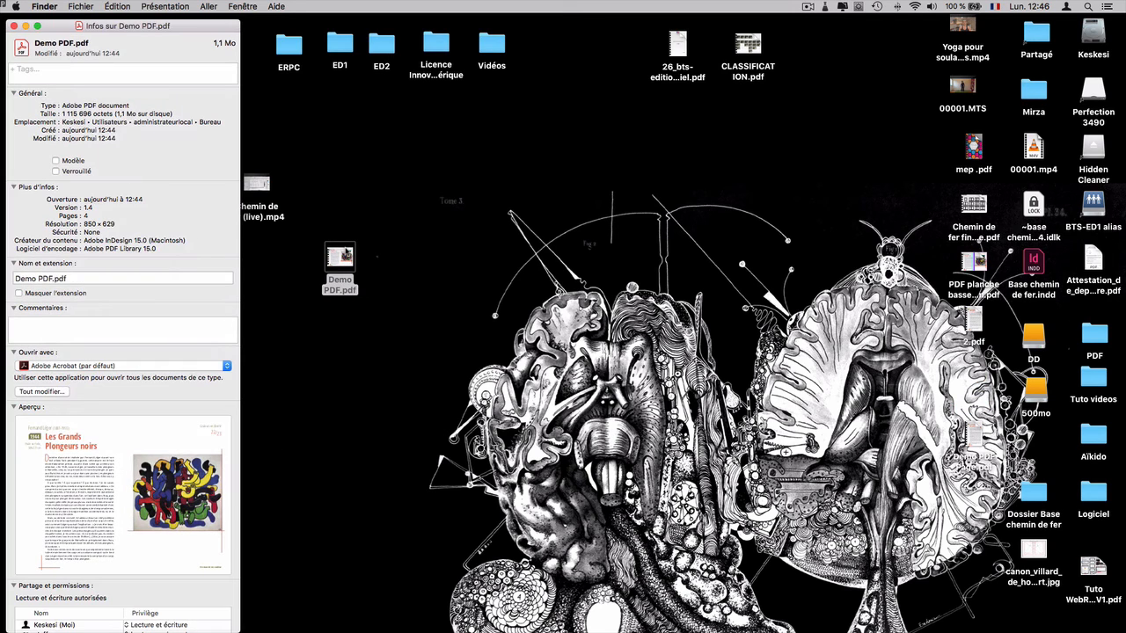
{"action": "key", "text": "alt+super+8"}
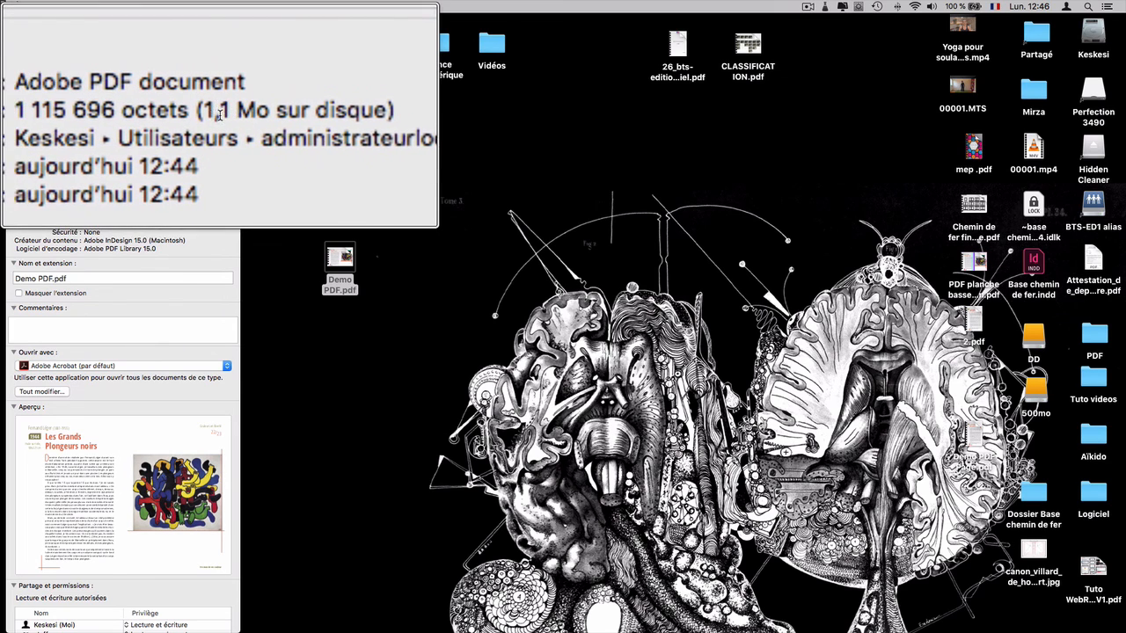
{"action": "key", "text": "alt+super+8"}
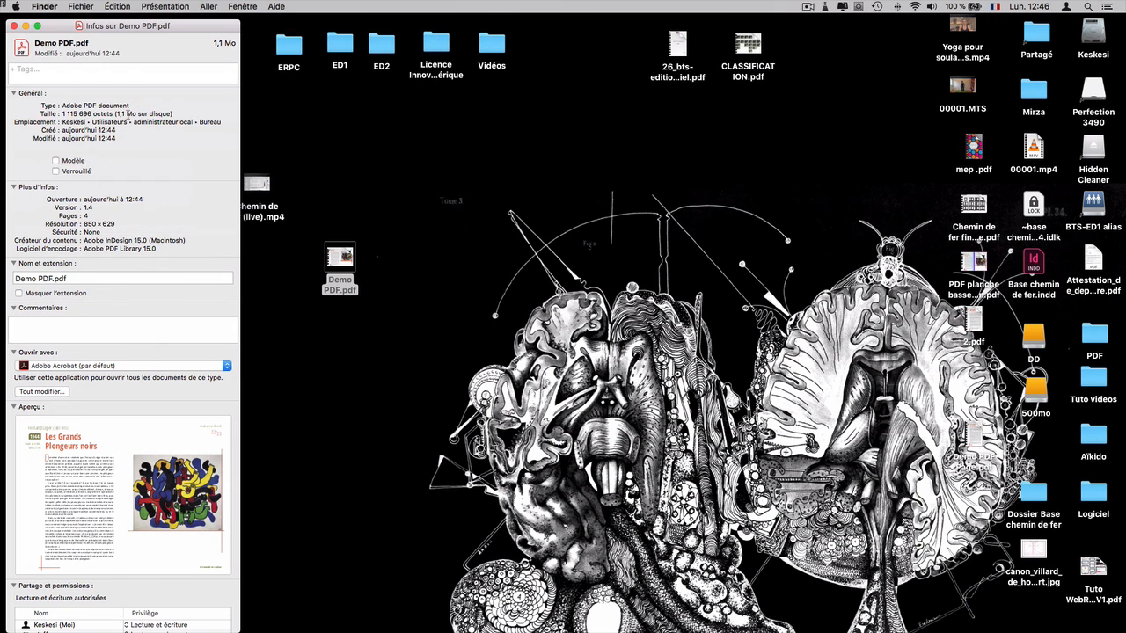
{"action": "left_click", "coordinate": [13, 25]}
{"action": "left_click", "coordinate": [371, 203]}
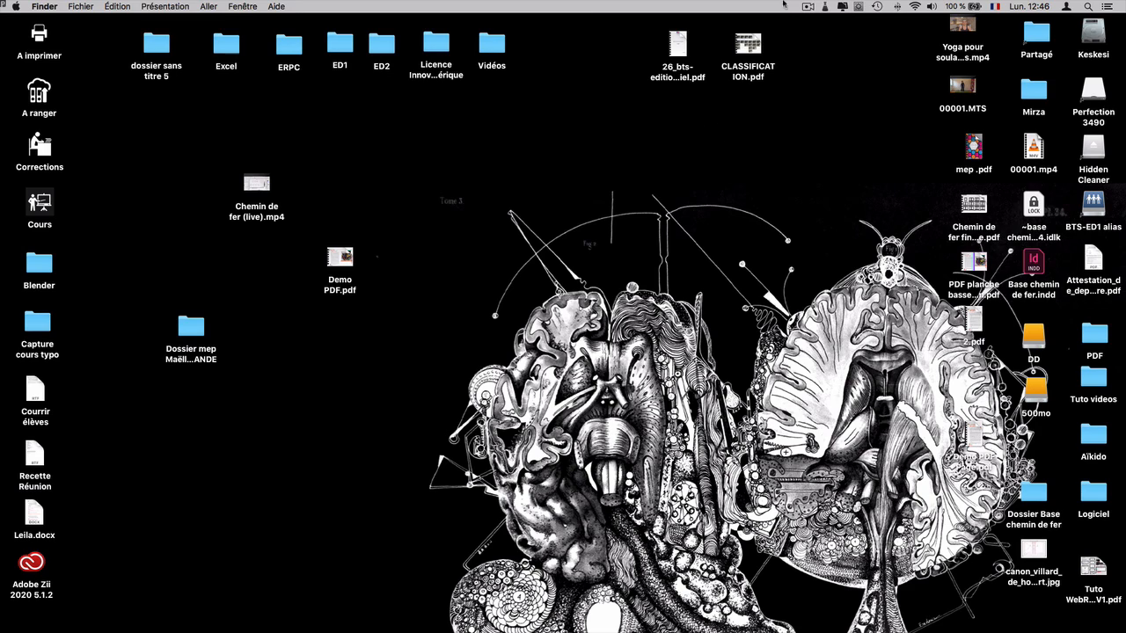